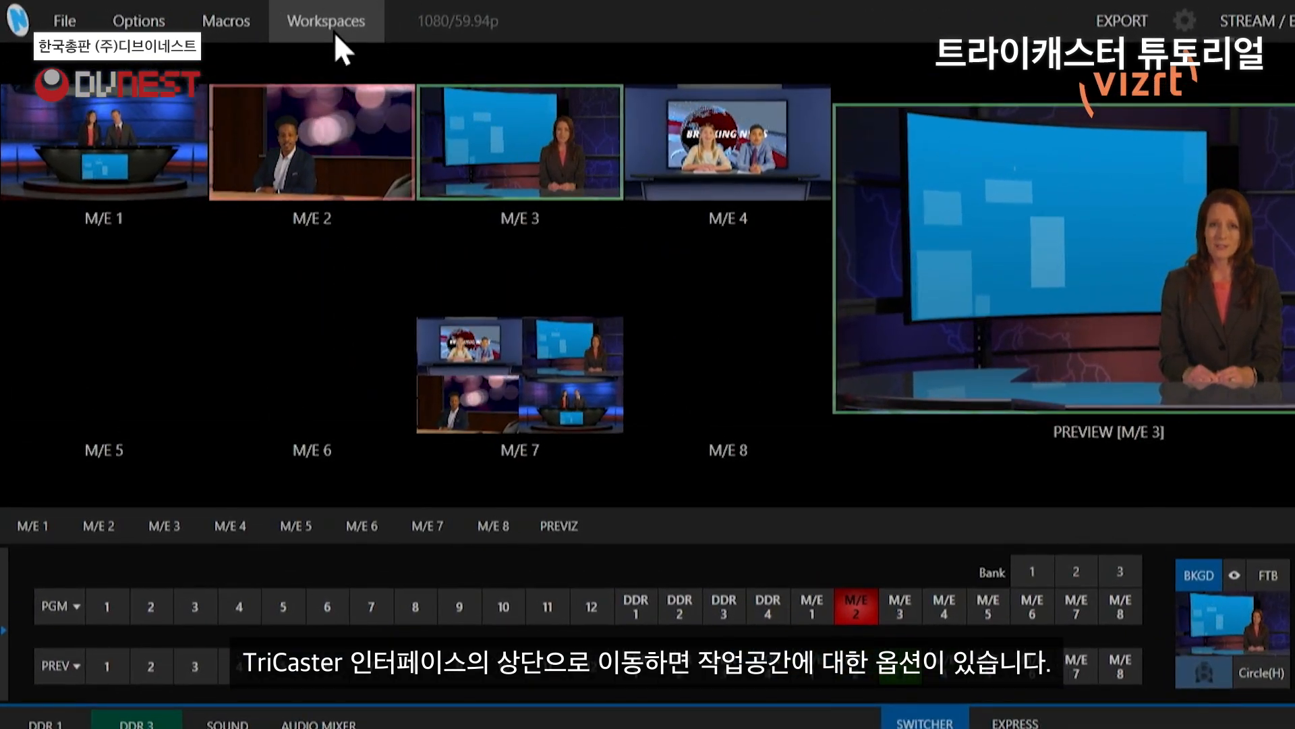
Cycle the Multiview 1 workspace through layouts B, C and D, and return to layout A.
left_click(334, 31)
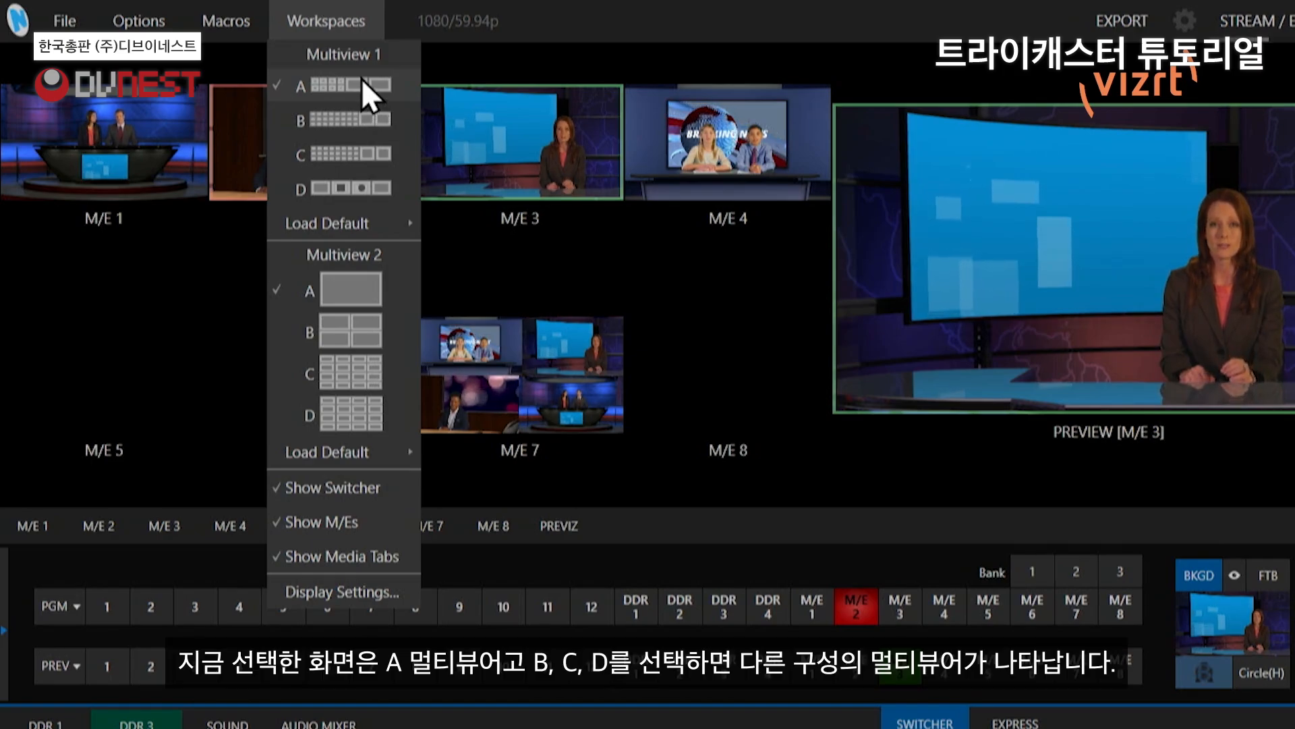
left_click(374, 129)
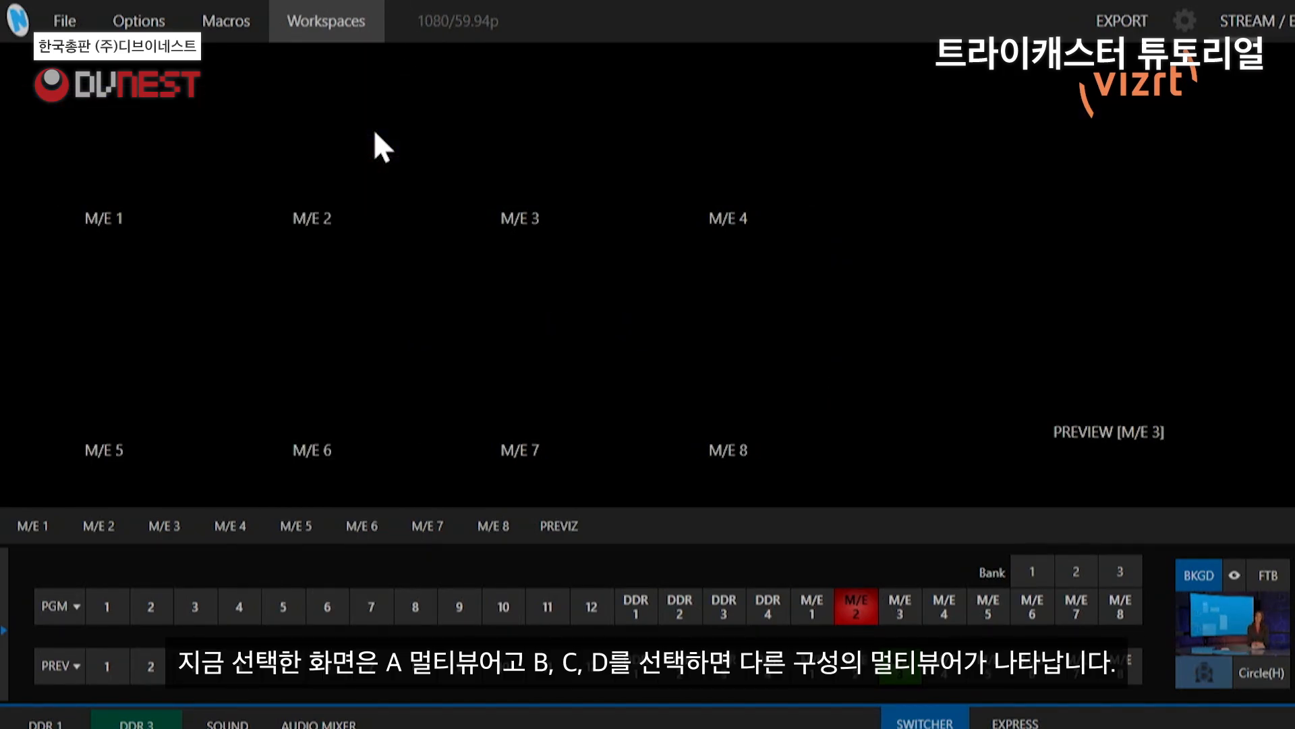
left_click(341, 29)
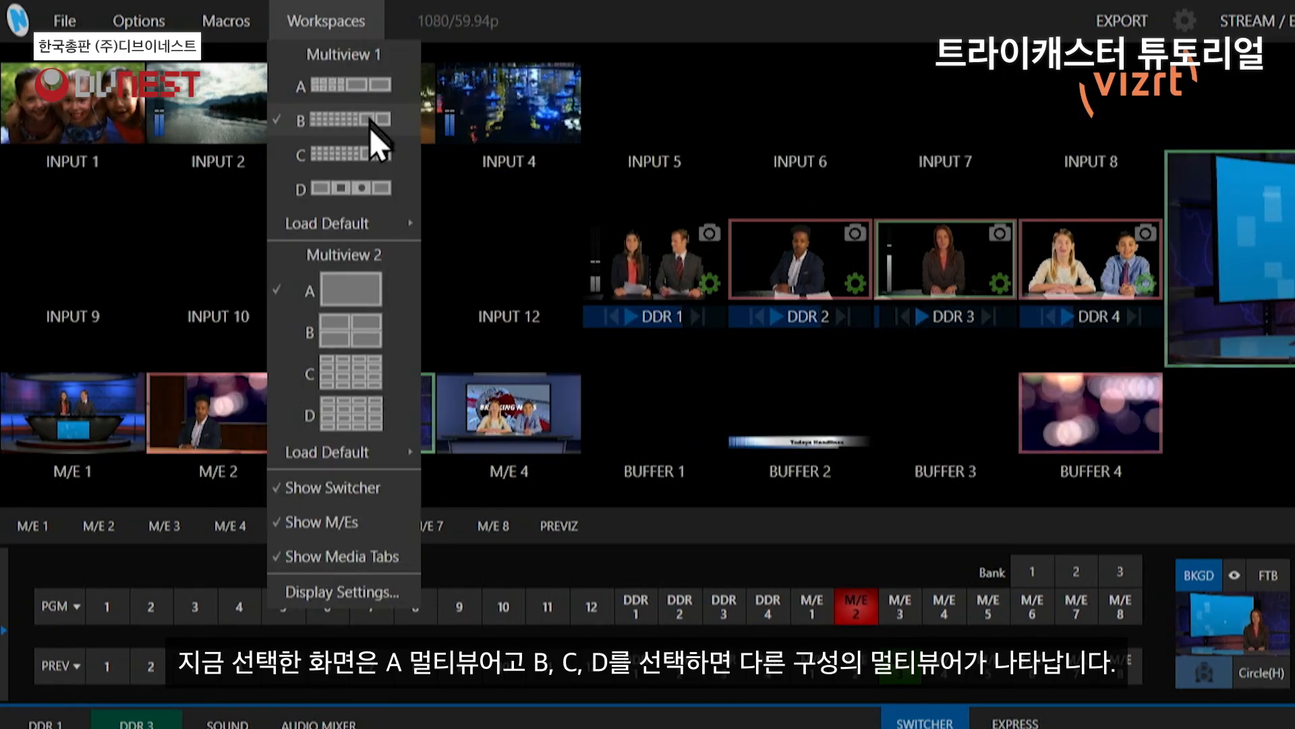
left_click(369, 148)
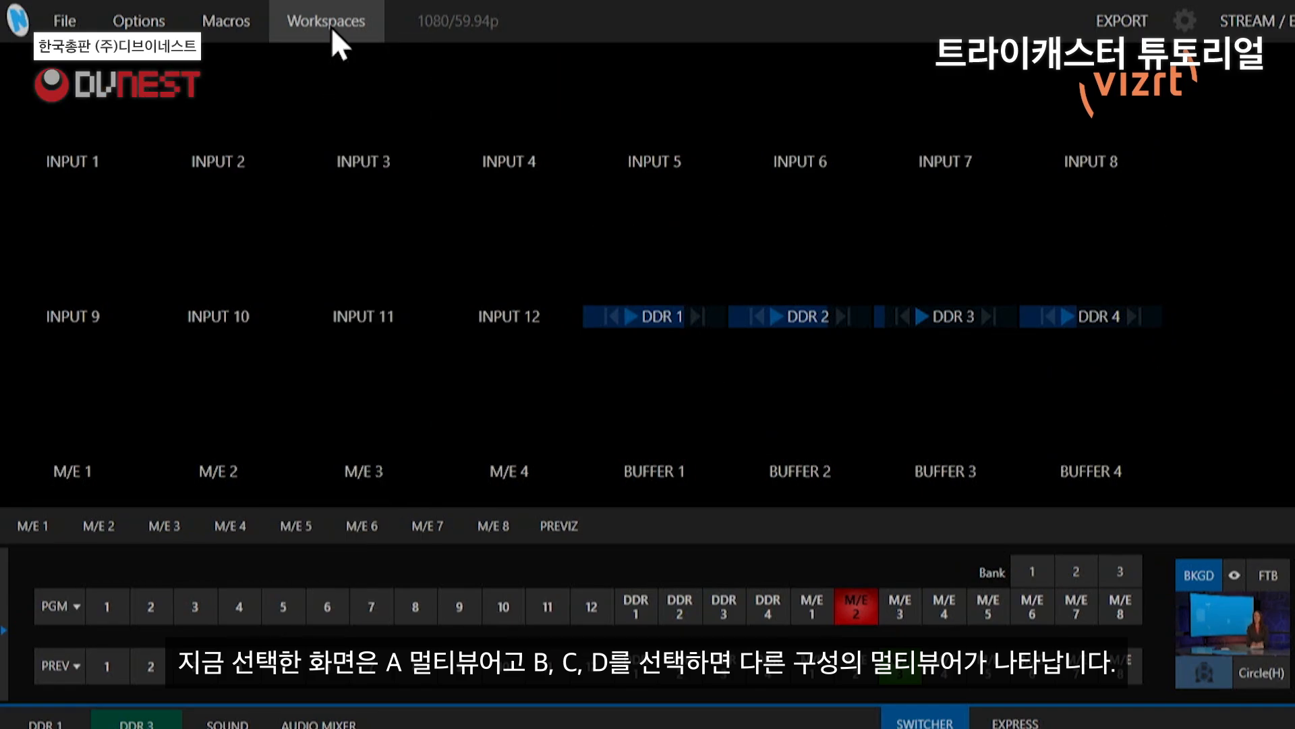
left_click(332, 27)
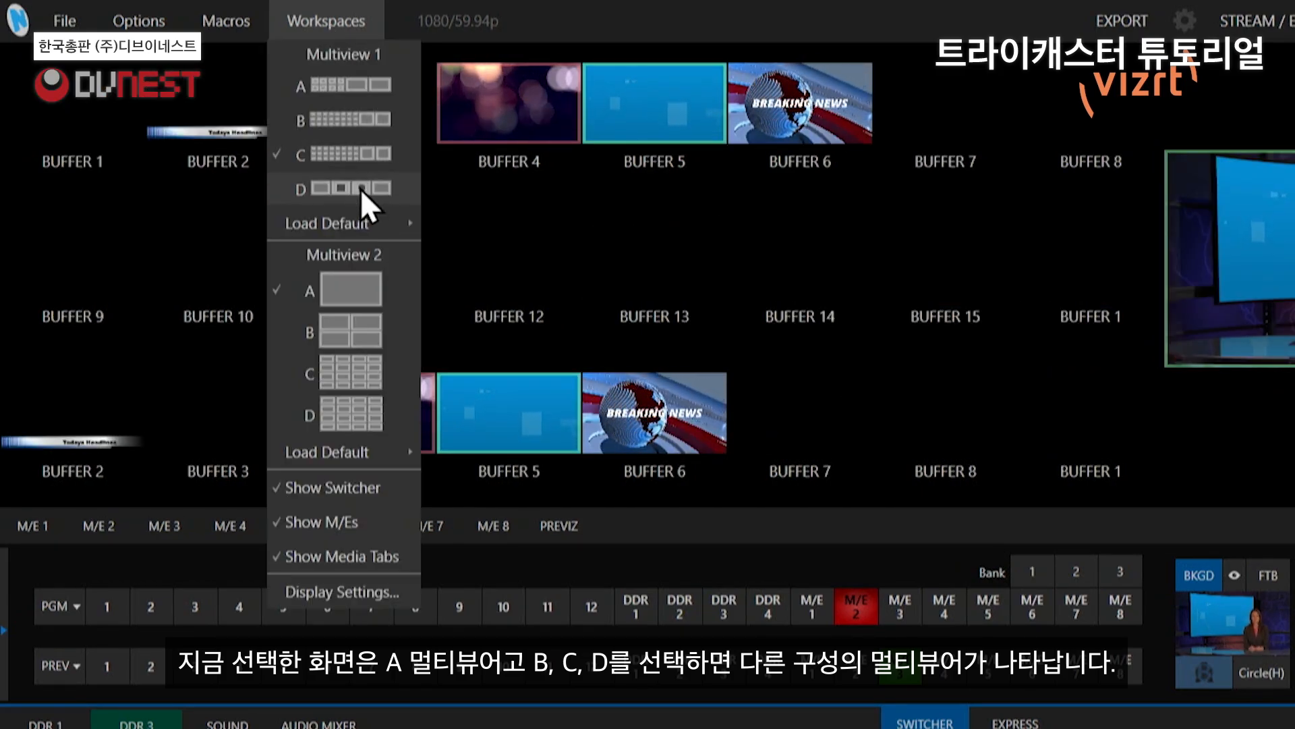
left_click(360, 188)
left_click(343, 23)
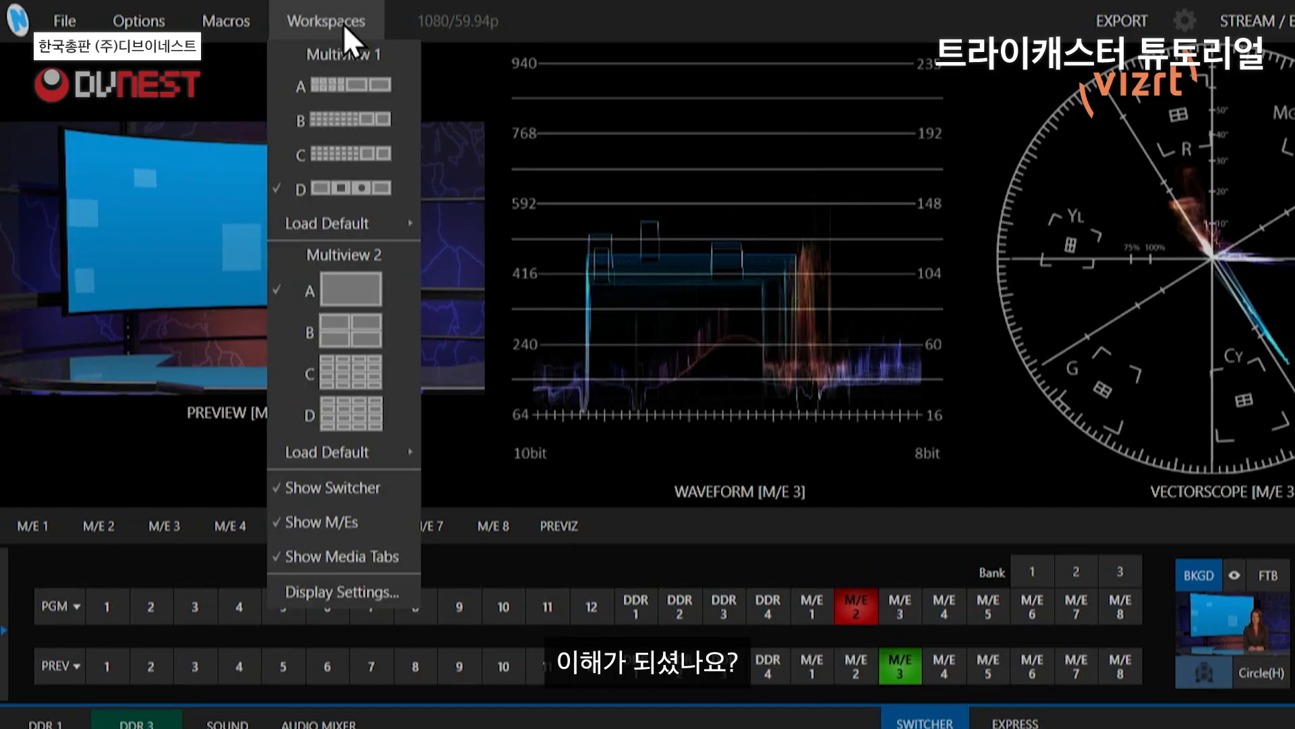
left_click(361, 84)
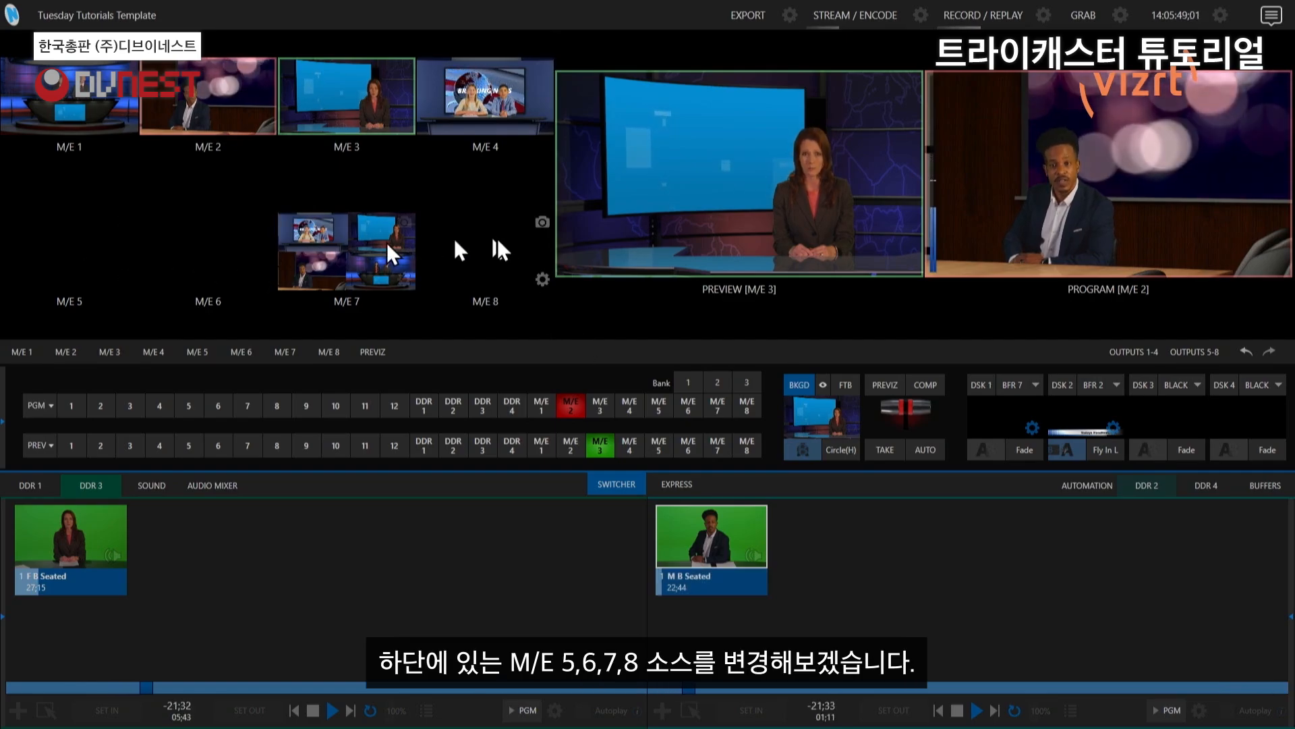
Change the M/E 5 viewport's source to Input 1 and the M/E 6 viewport's source to Input 2.
right_click(65, 259)
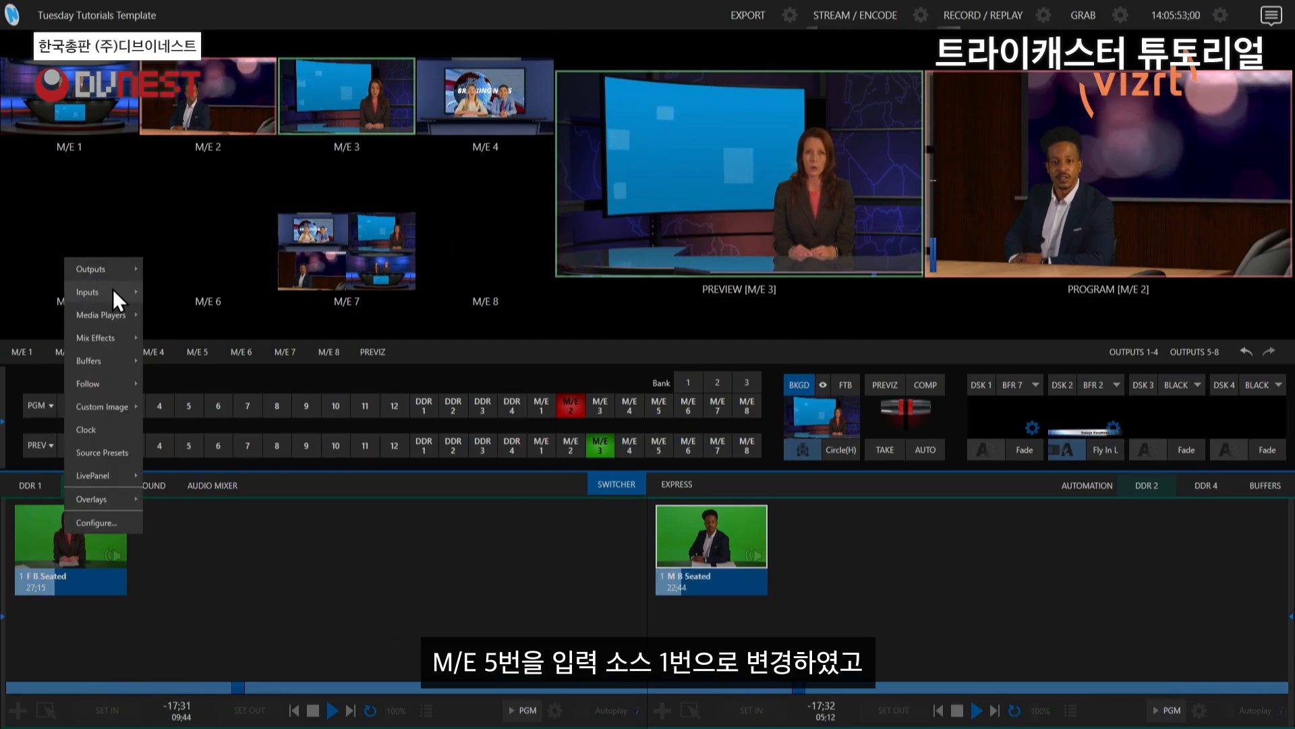
mouse_move(112, 289)
left_click(176, 113)
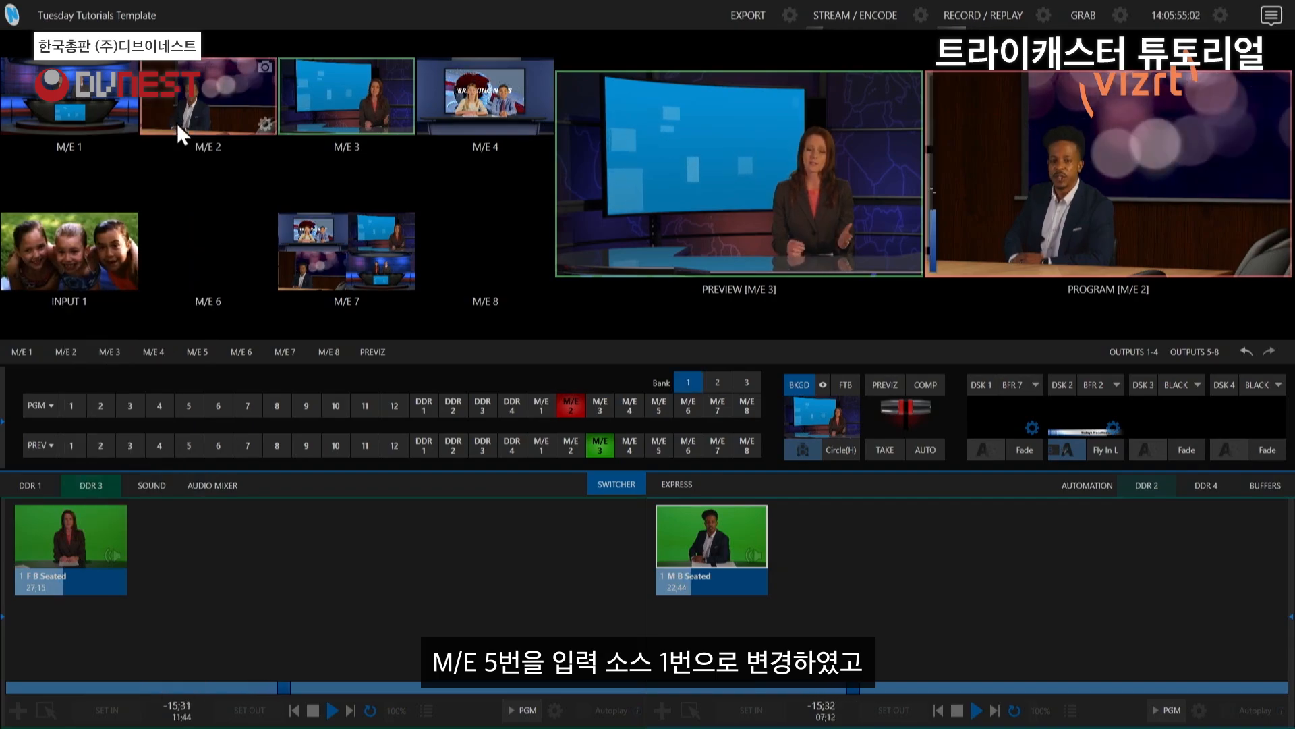
right_click(212, 257)
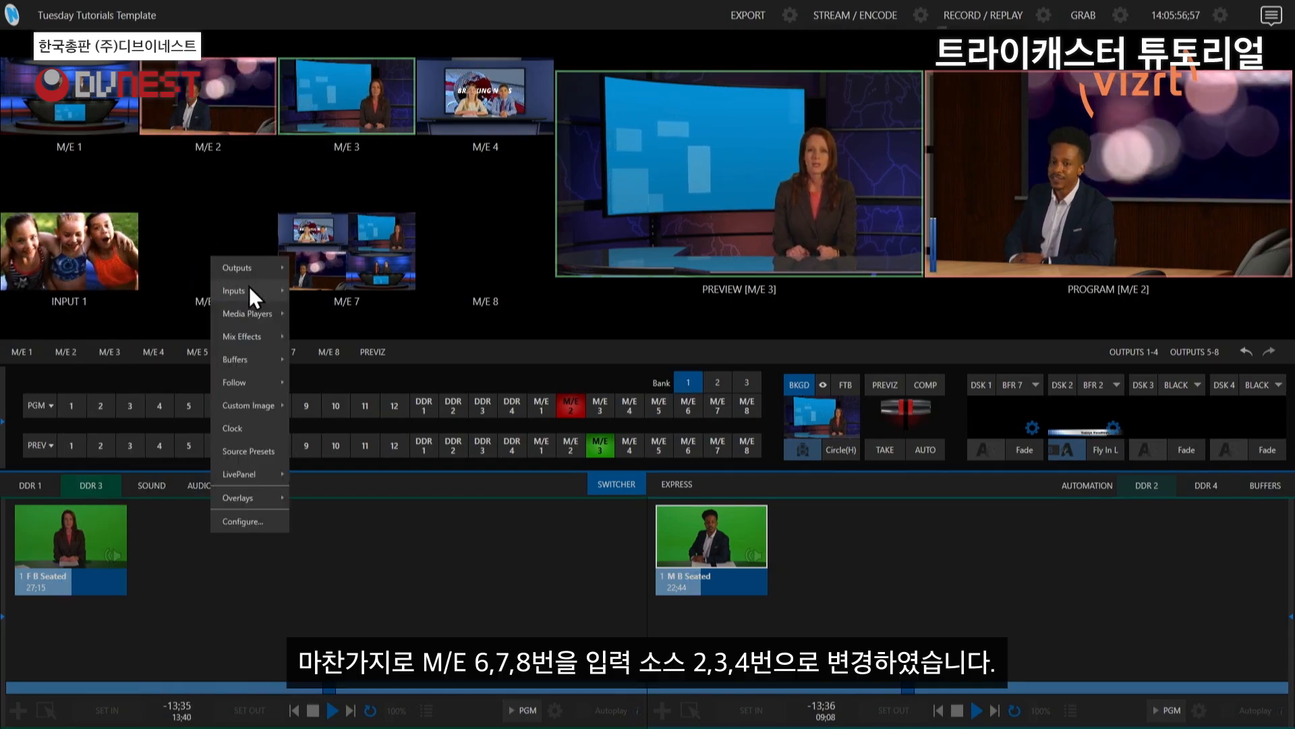
mouse_move(249, 287)
left_click(319, 126)
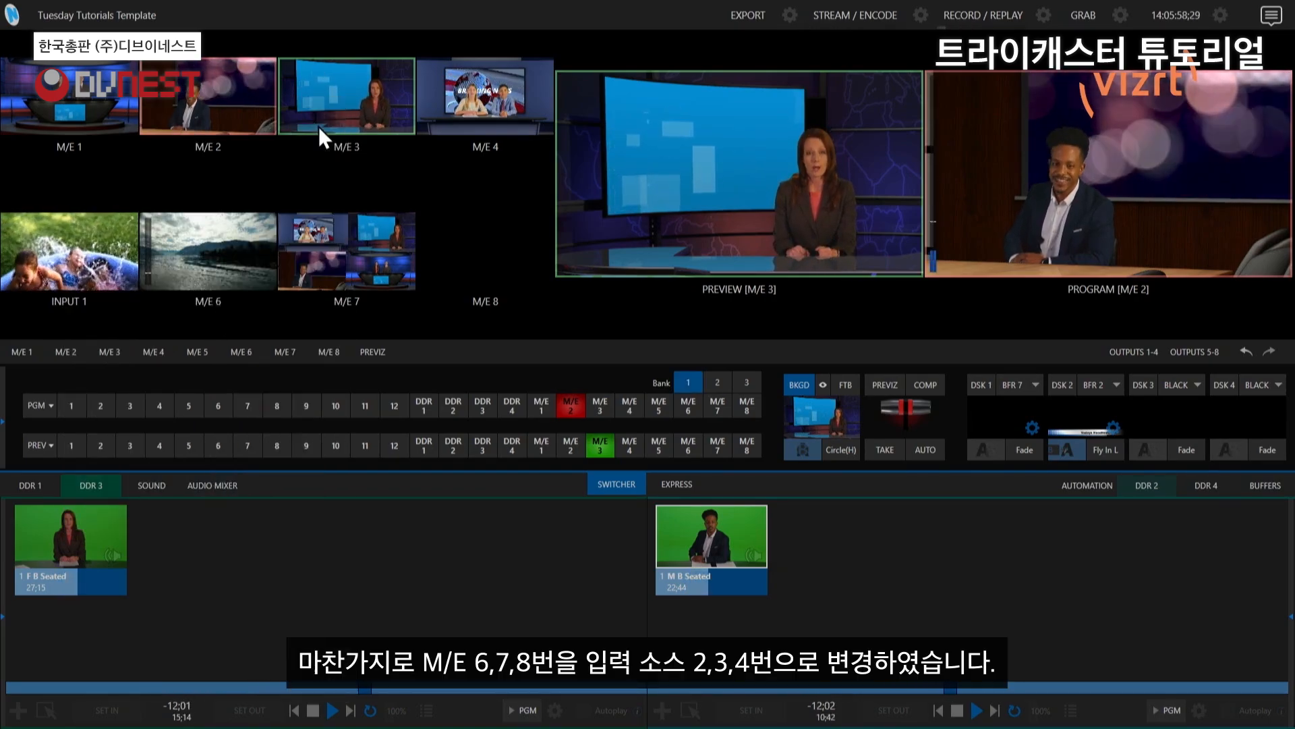
Change the M/E 7 viewport's source to Input 3 and the M/E 8 viewport's source to Input 4.
right_click(335, 243)
mouse_move(372, 277)
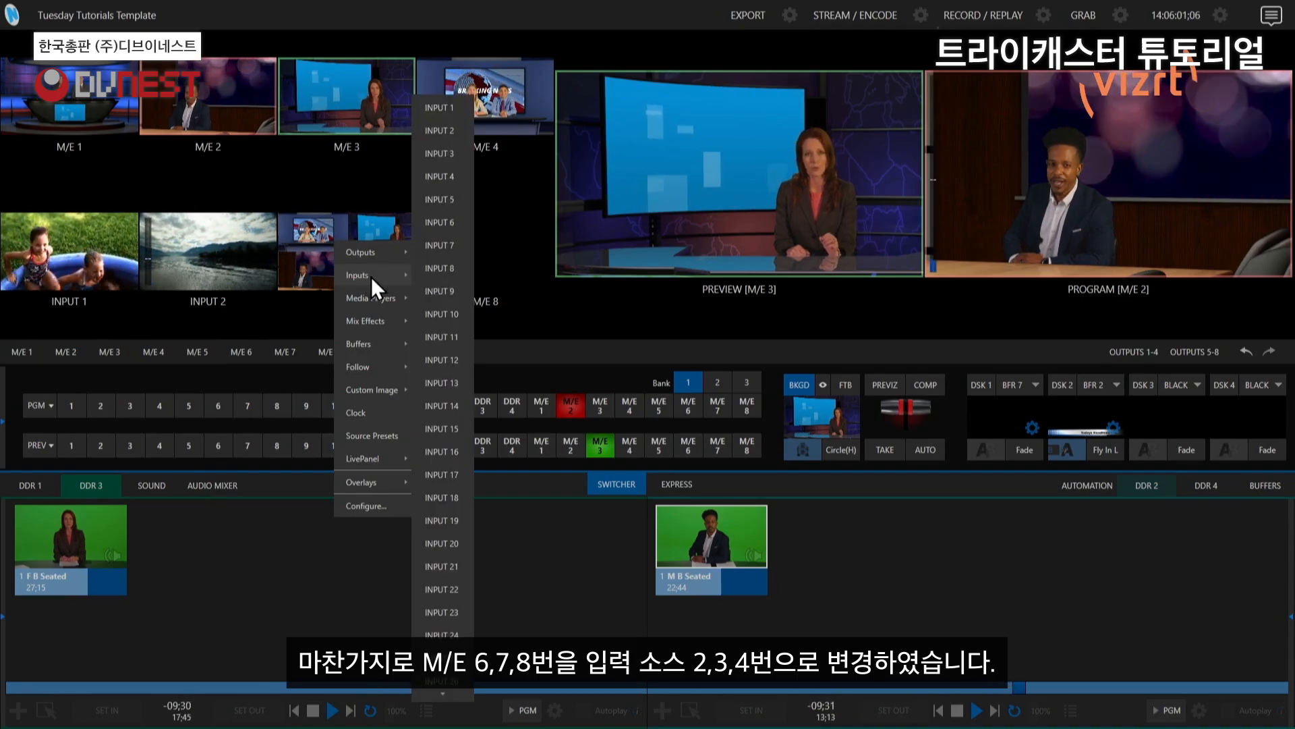
left_click(446, 149)
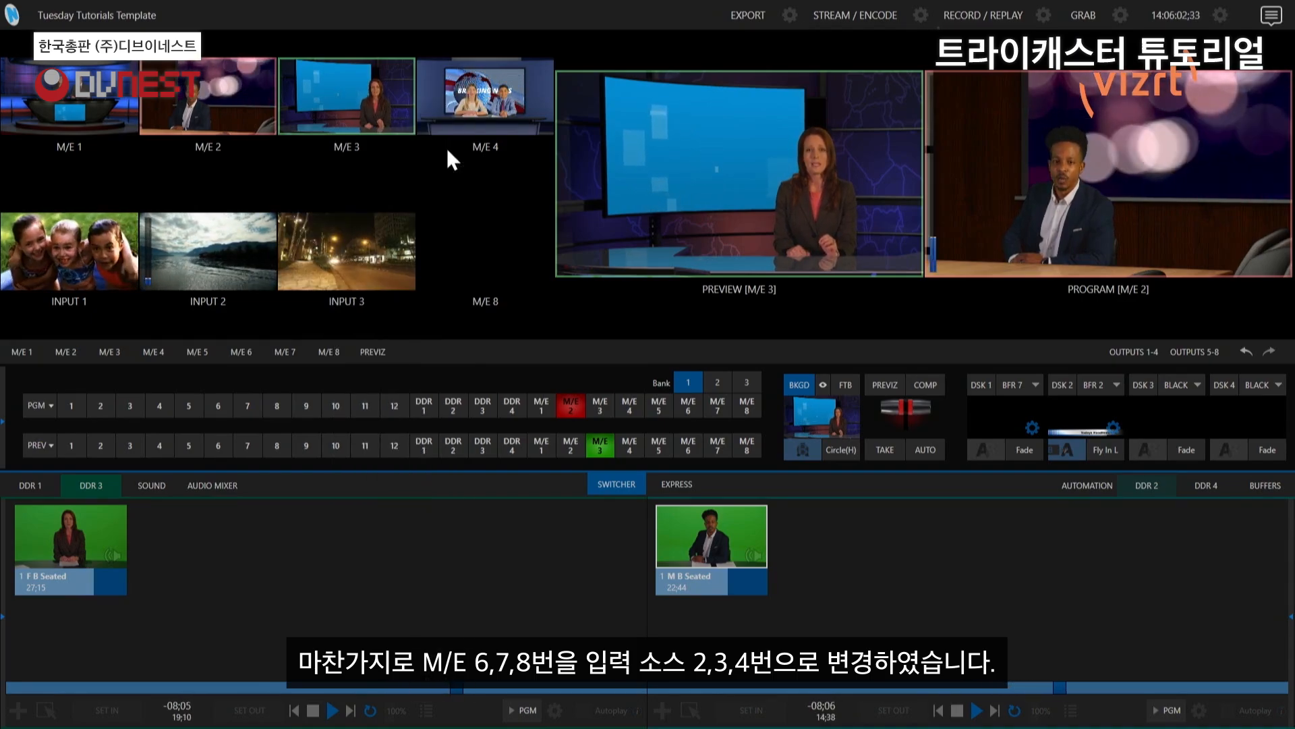
right_click(468, 248)
mouse_move(517, 280)
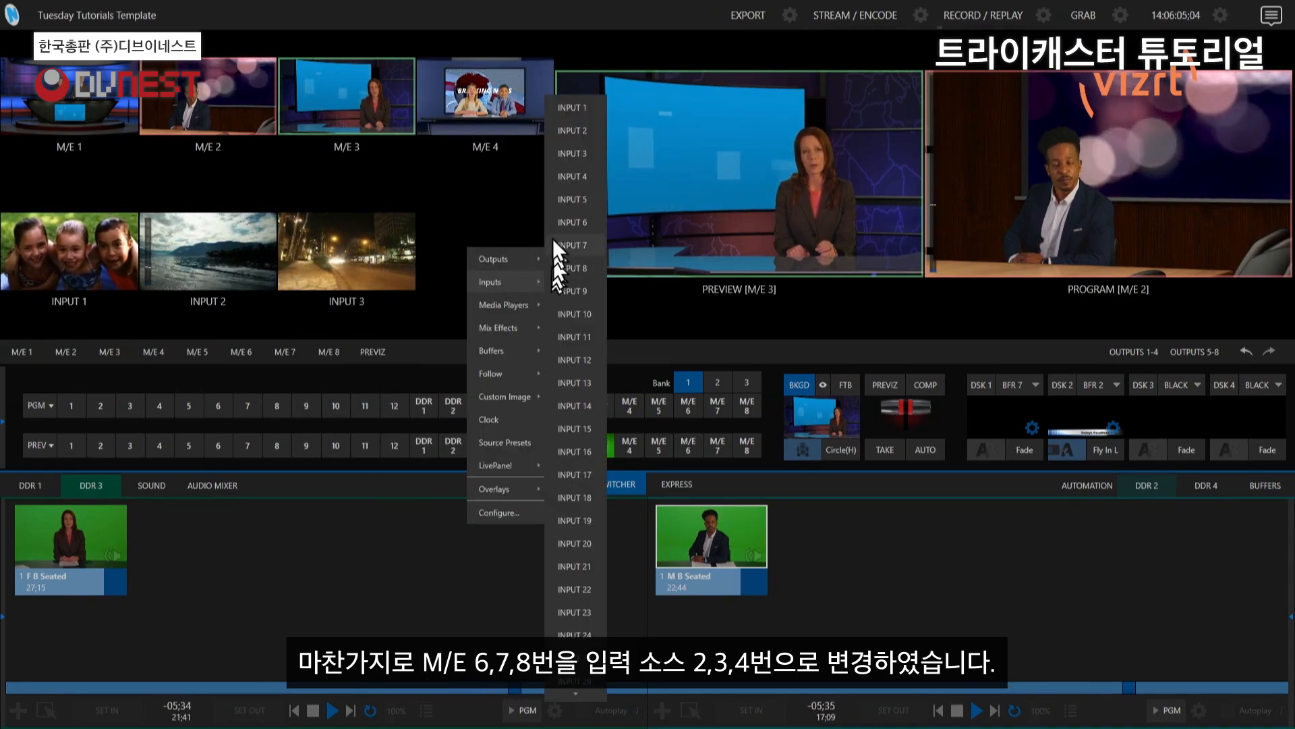
left_click(573, 173)
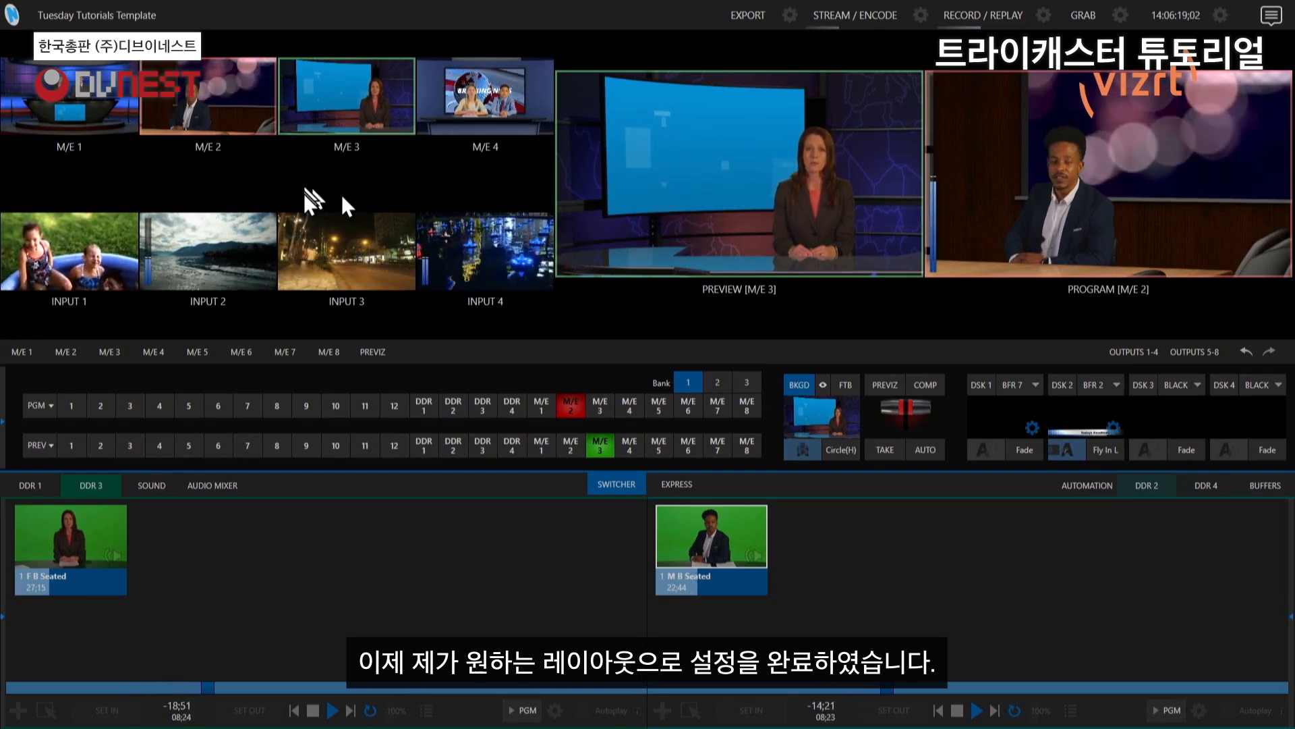
Switch Multiview 1 to layout D and back to layout A to check the customized viewports.
mouse_move(198, 21)
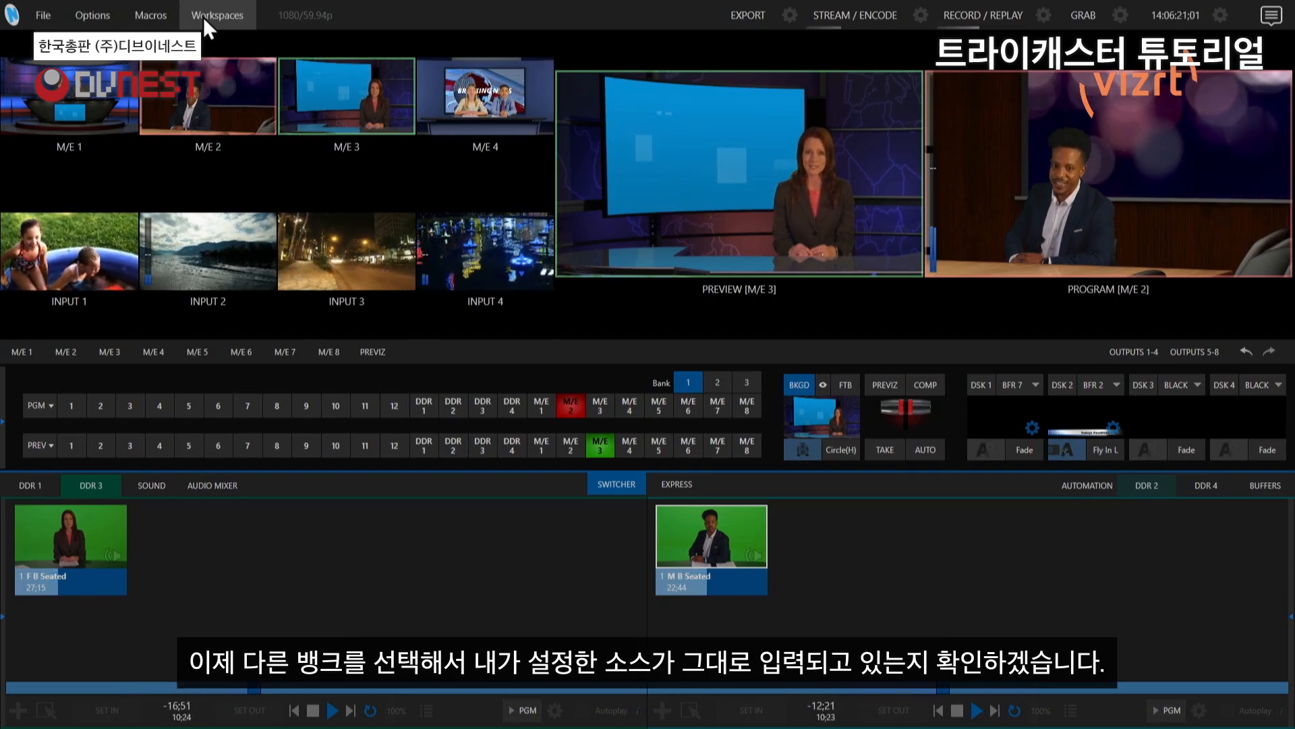
left_click(204, 17)
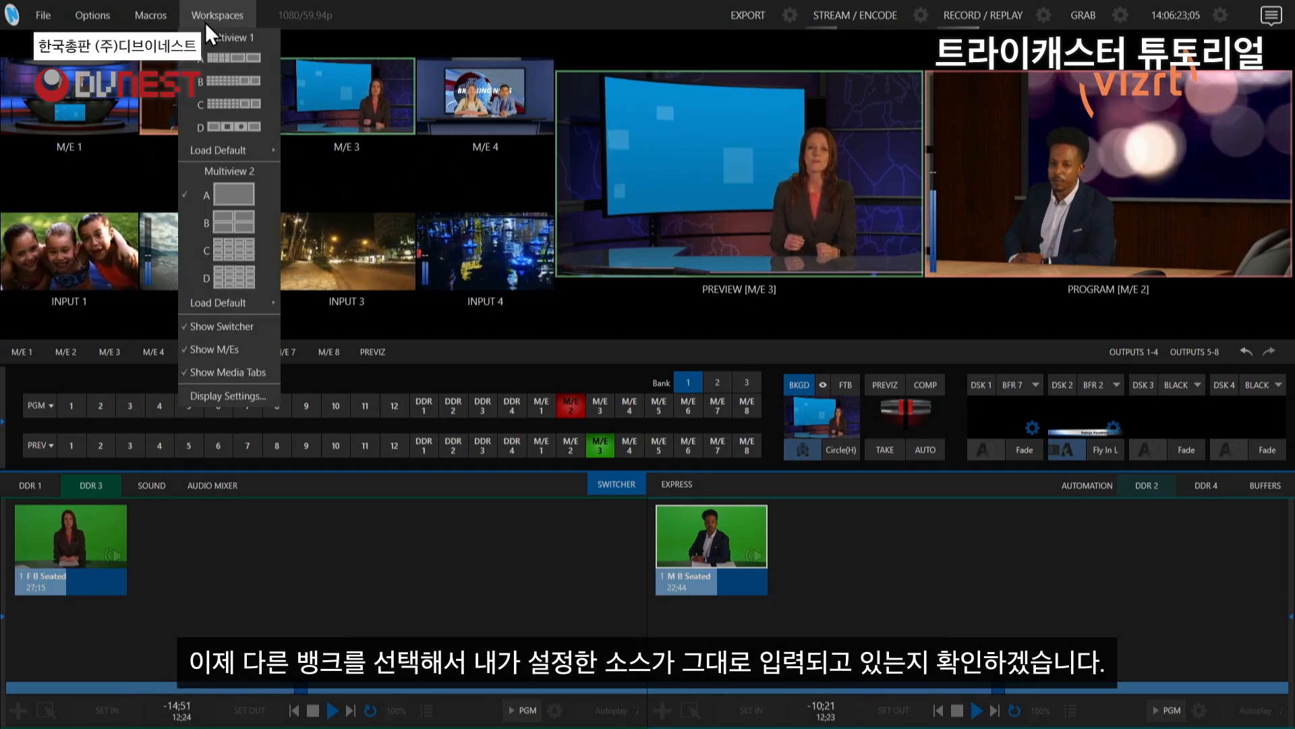
left_click(233, 125)
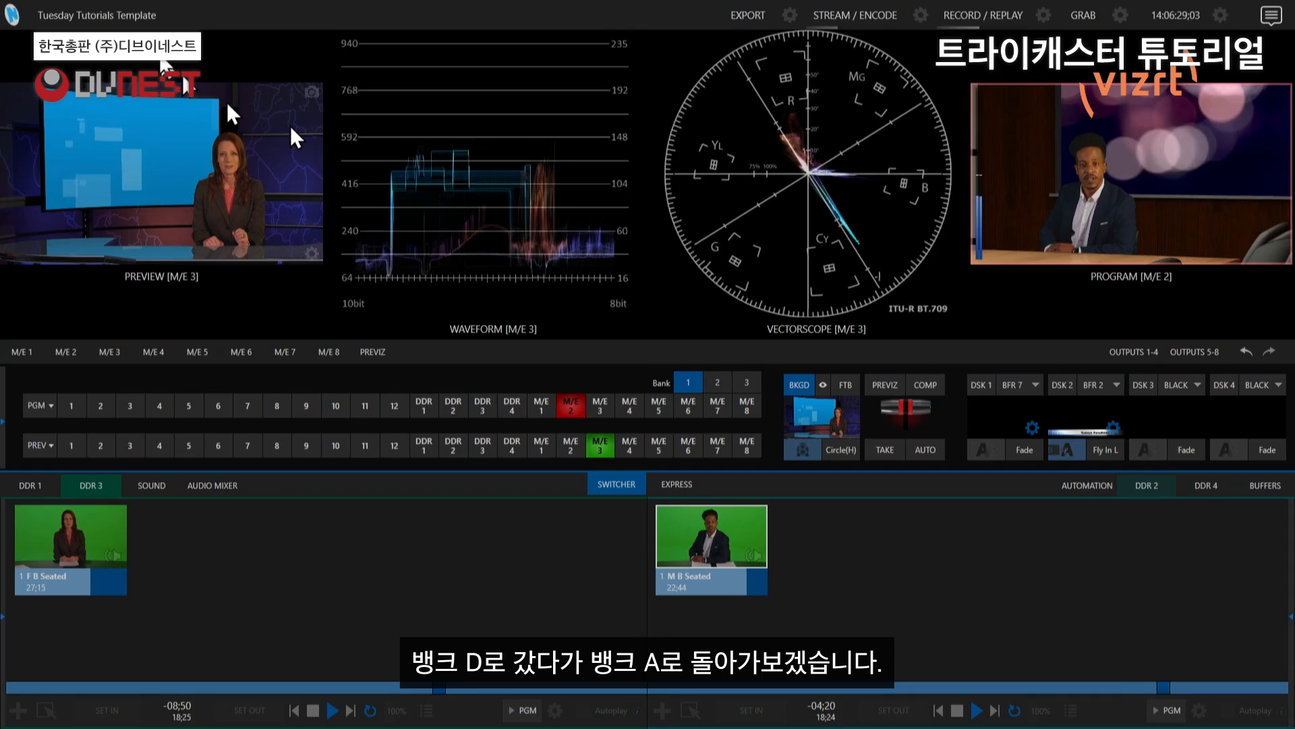
left_click(206, 16)
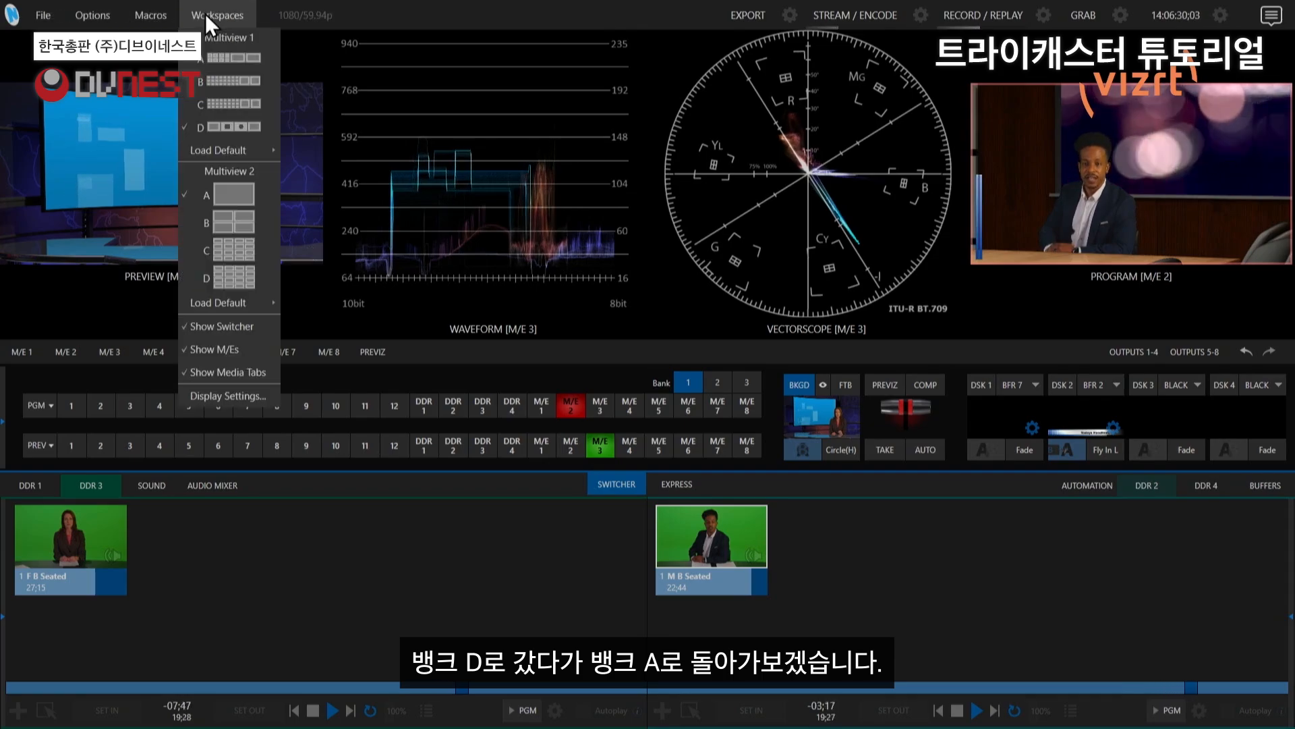
left_click(236, 59)
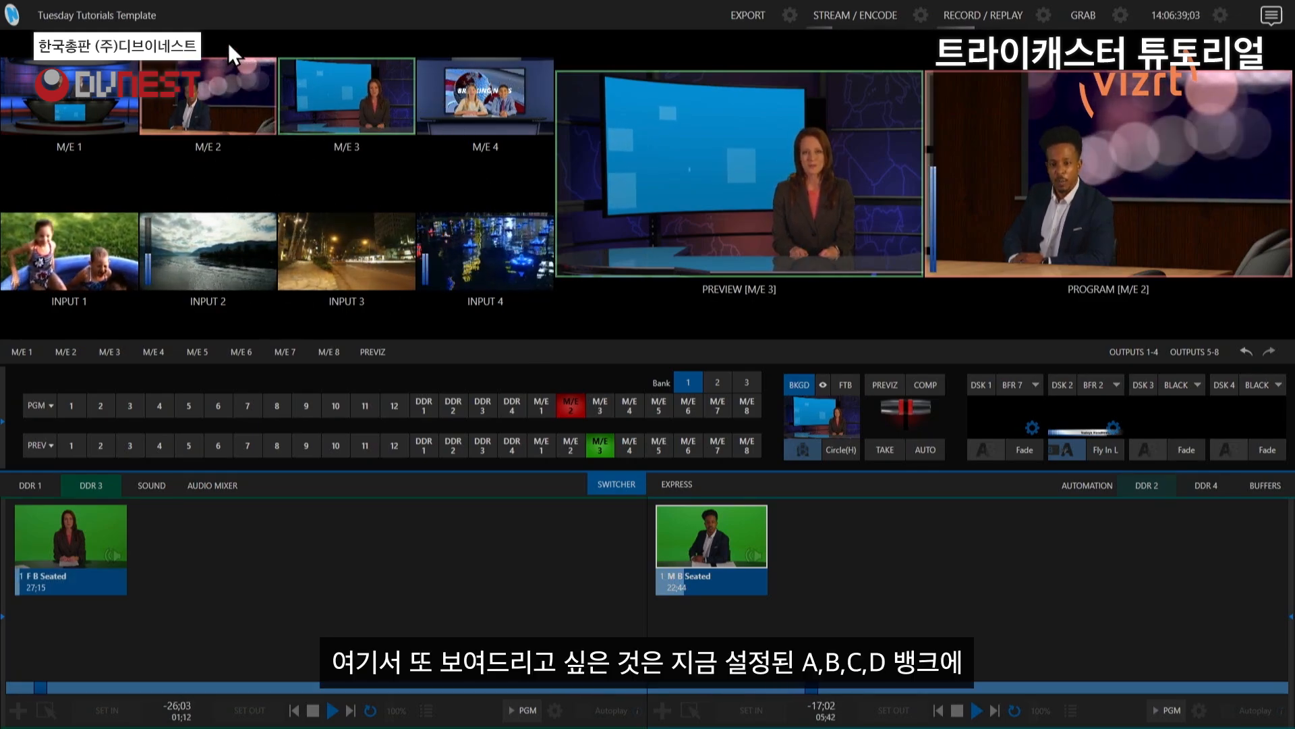
Load the Bank 1 default layout into Multiview 1 workspace A.
left_click(213, 14)
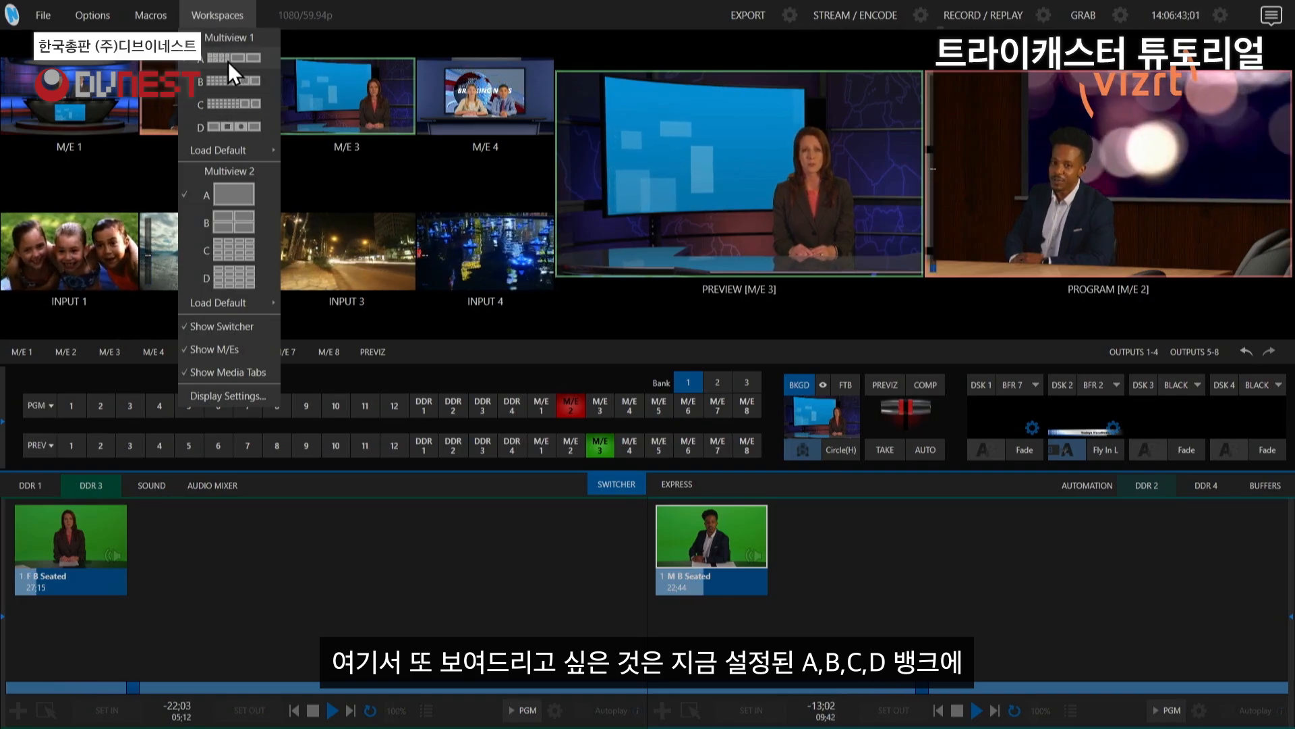
mouse_move(249, 153)
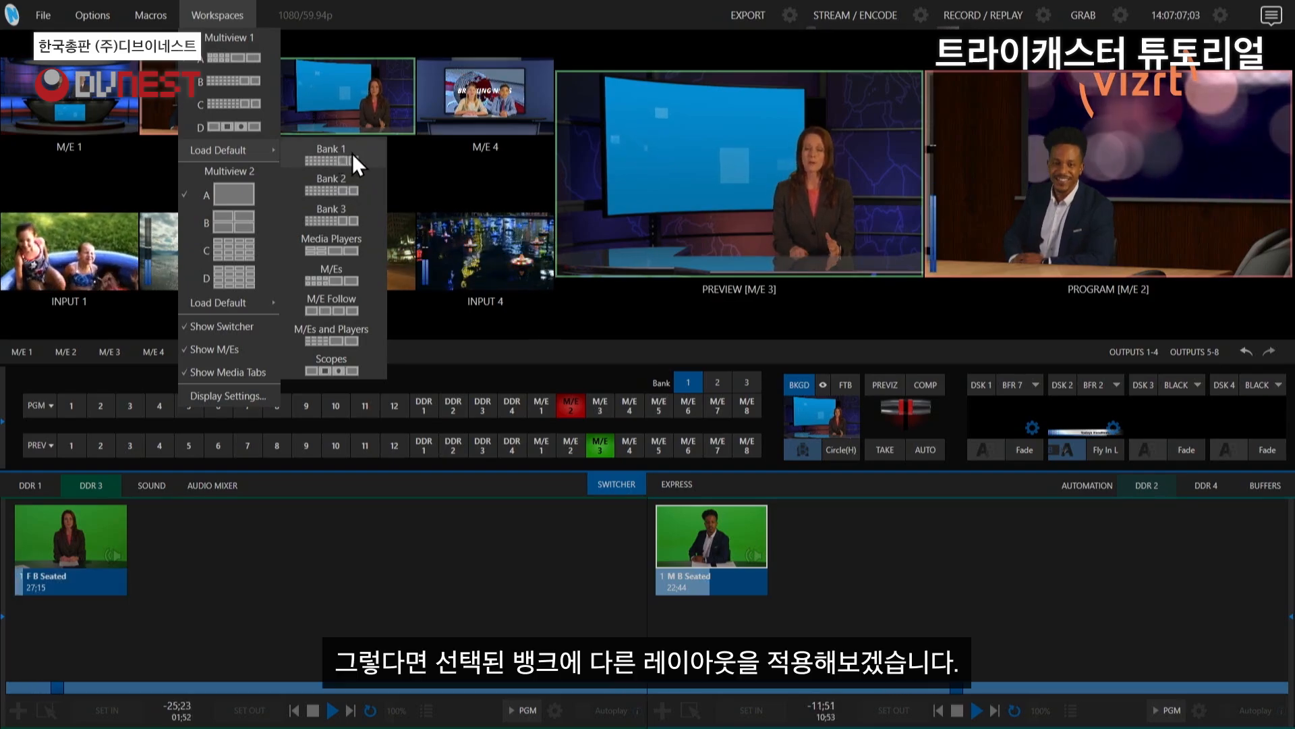
left_click(352, 153)
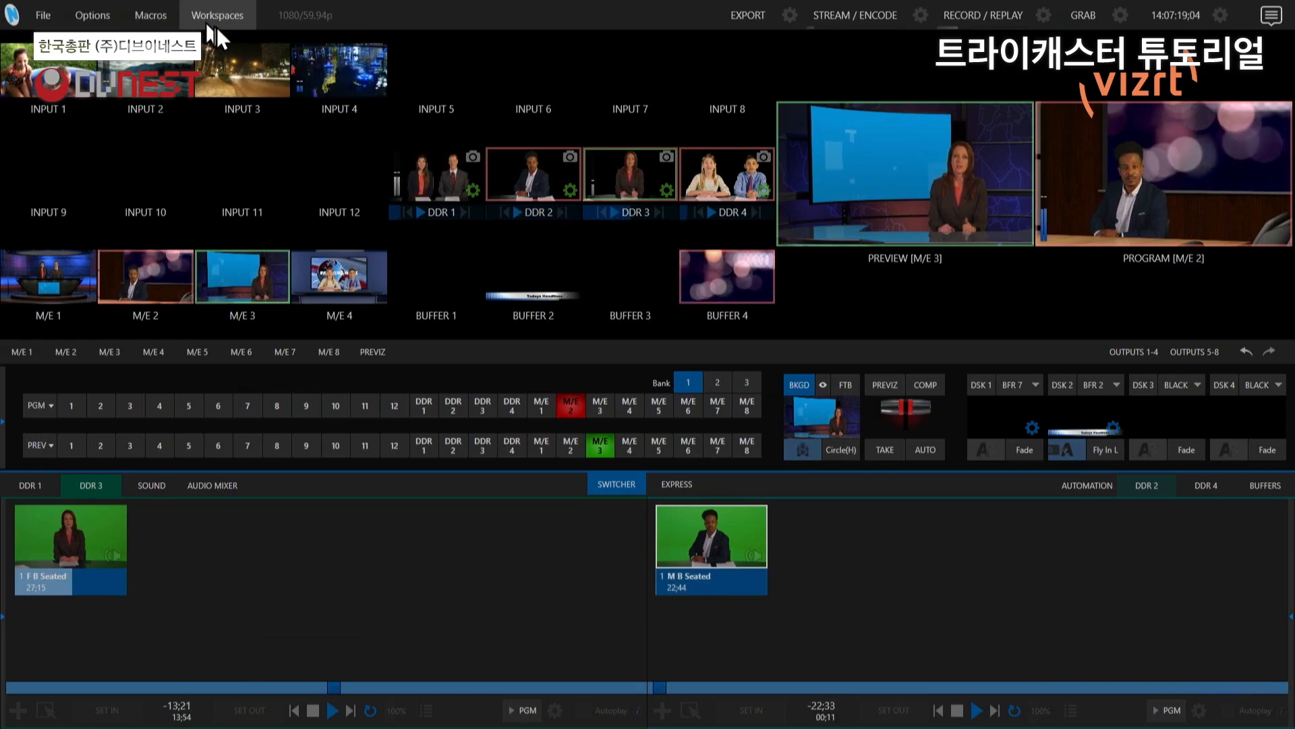
Switch Multiview 1 to layouts B and D, and return to layout A to check its loaded default.
left_click(217, 23)
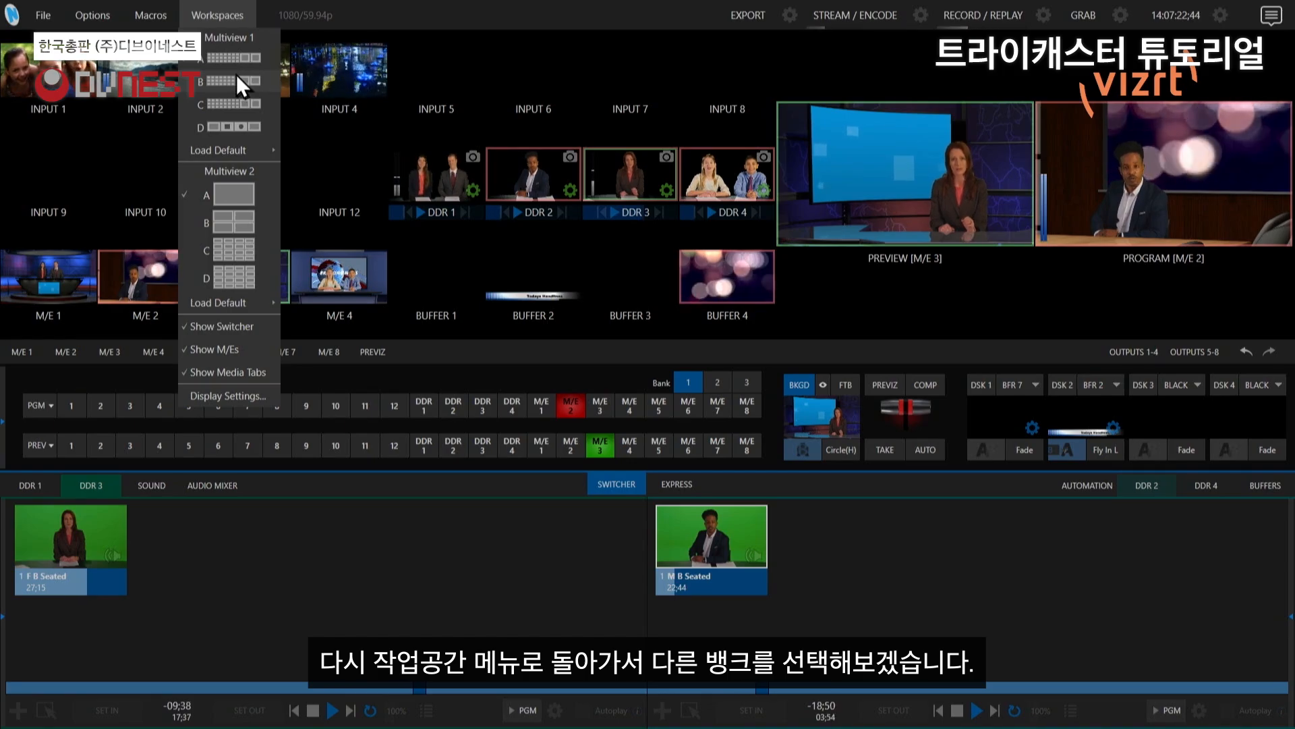
left_click(236, 79)
left_click(210, 26)
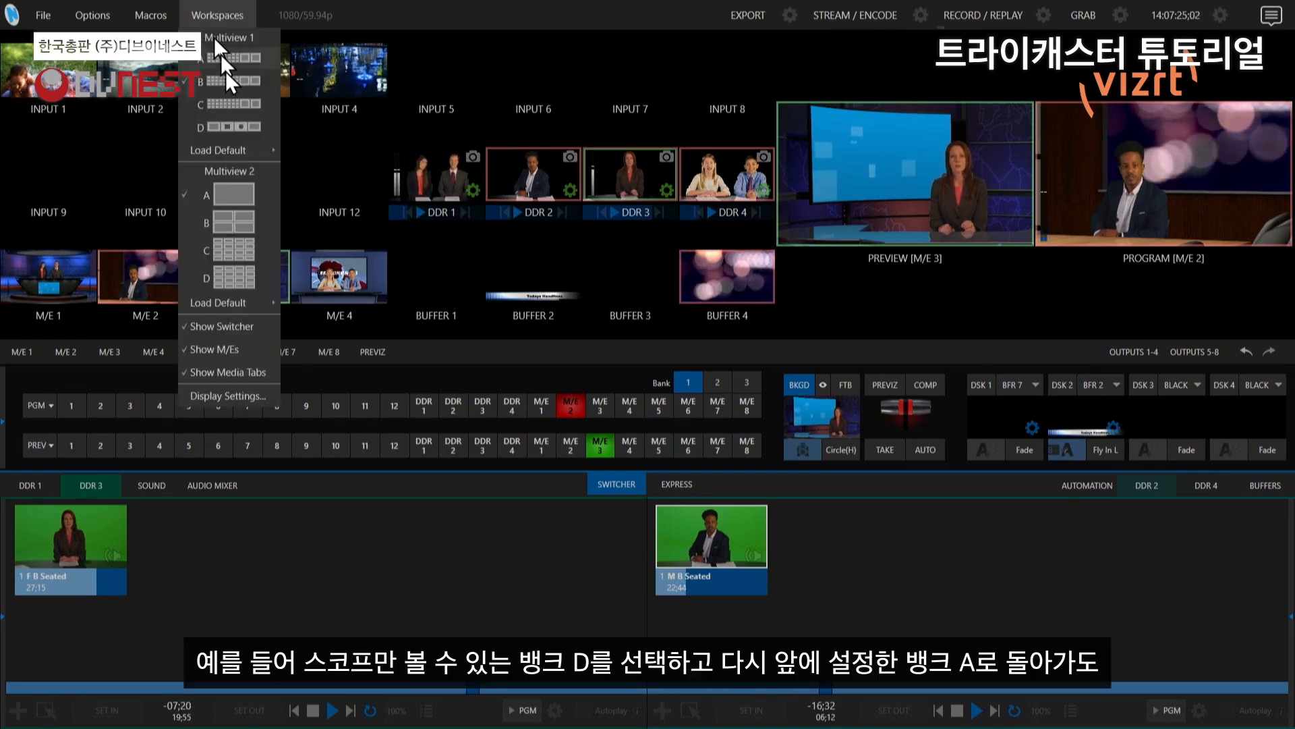
left_click(225, 127)
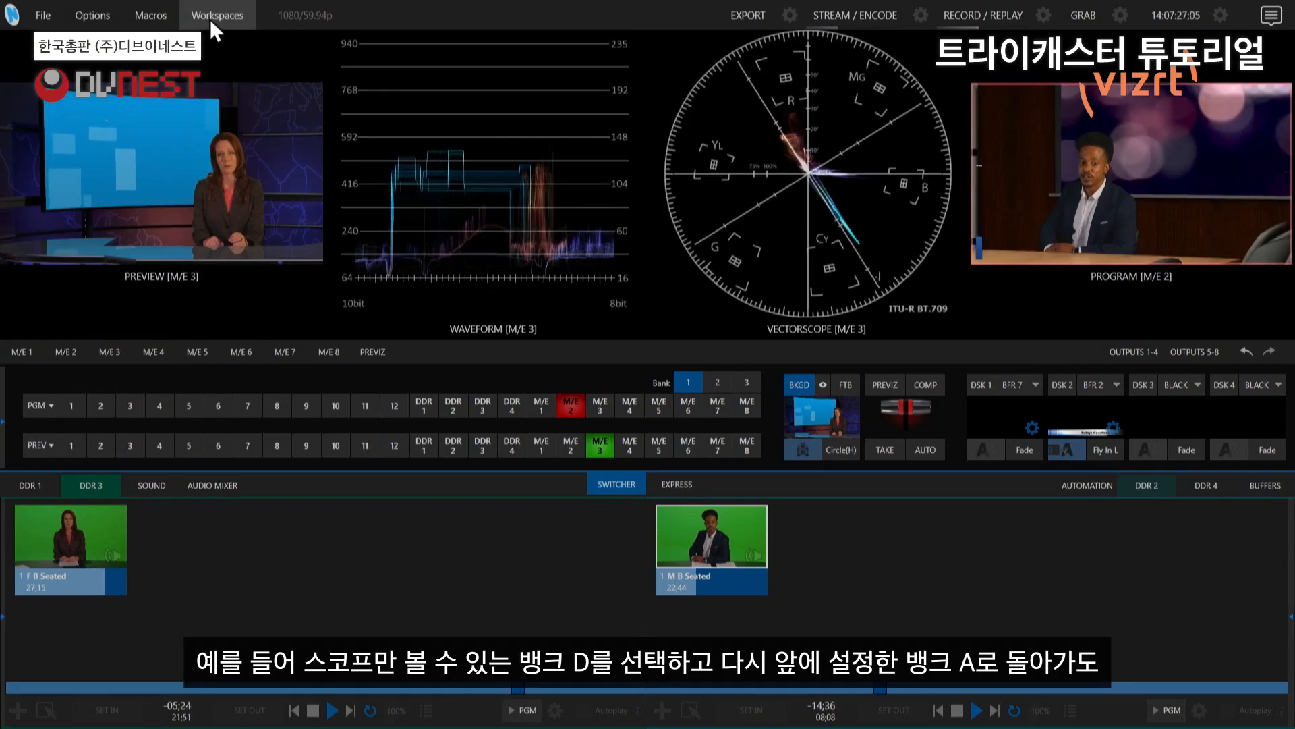
left_click(209, 20)
left_click(224, 56)
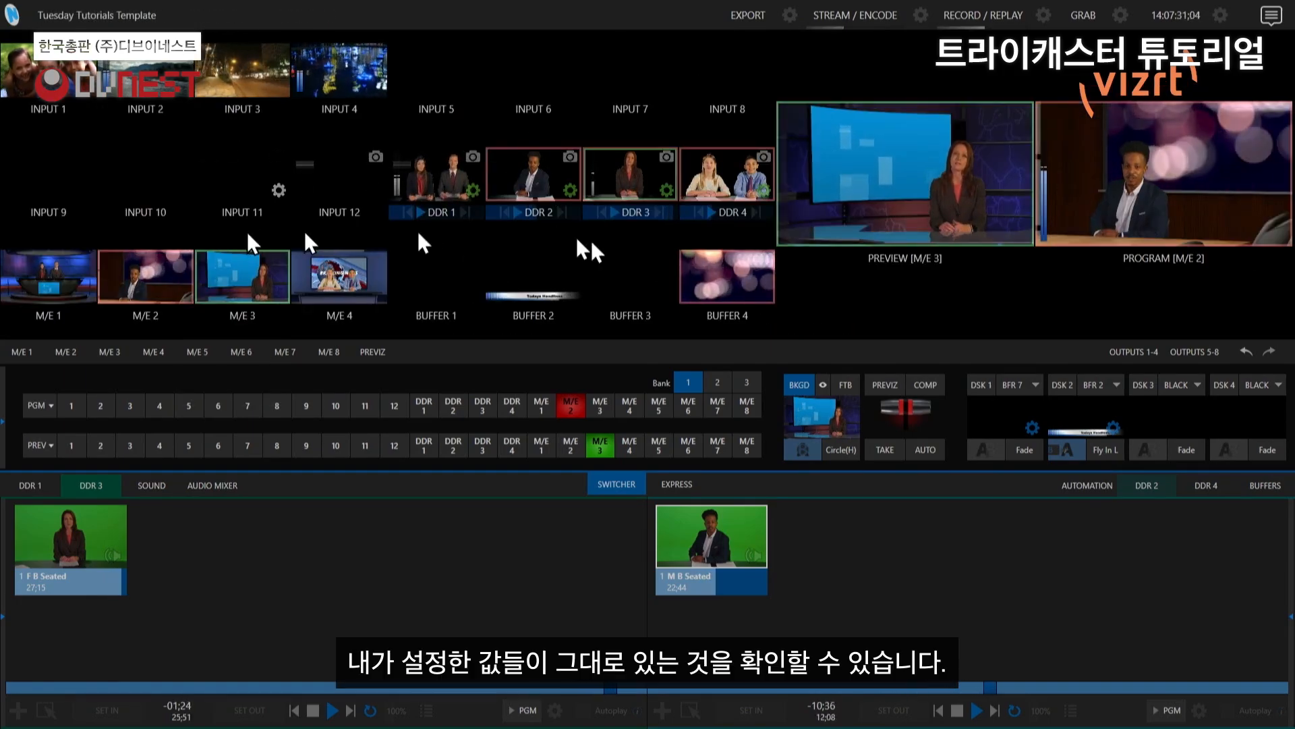
Load the M/Es default layout into Multiview 1 workspace A.
left_click(222, 14)
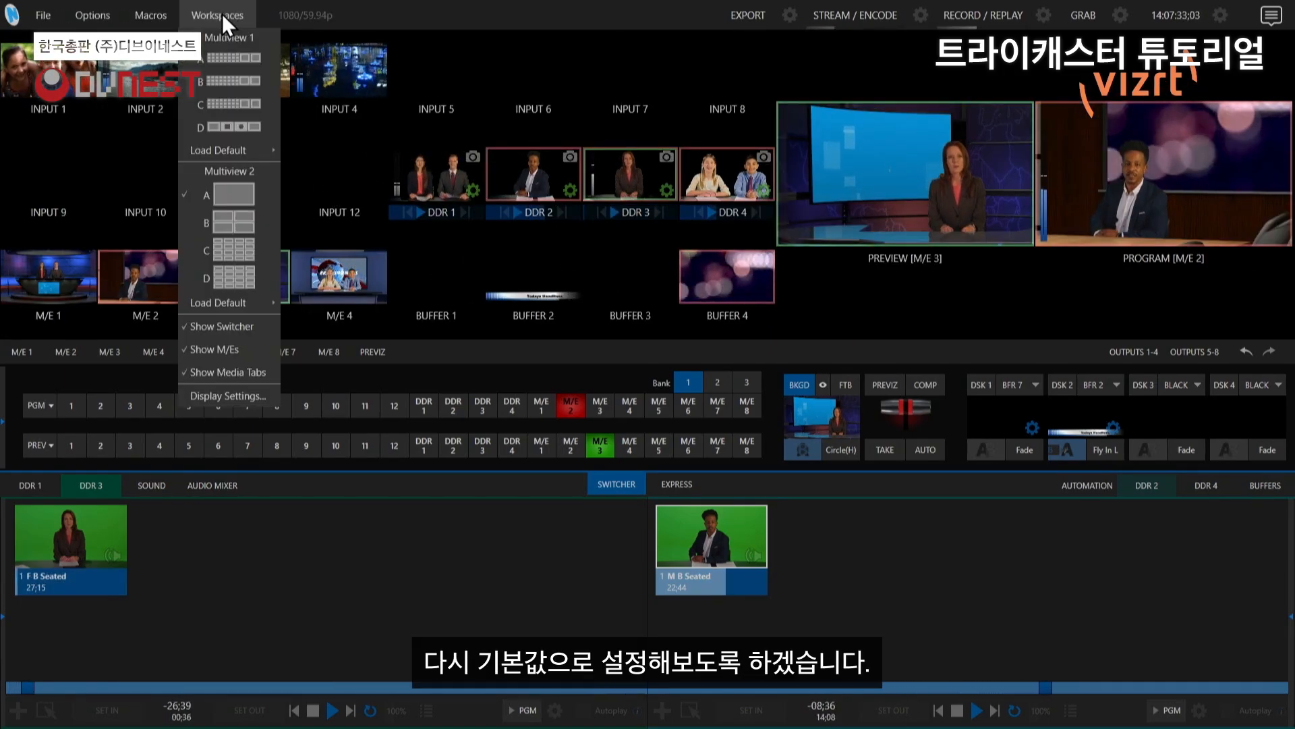
mouse_move(239, 152)
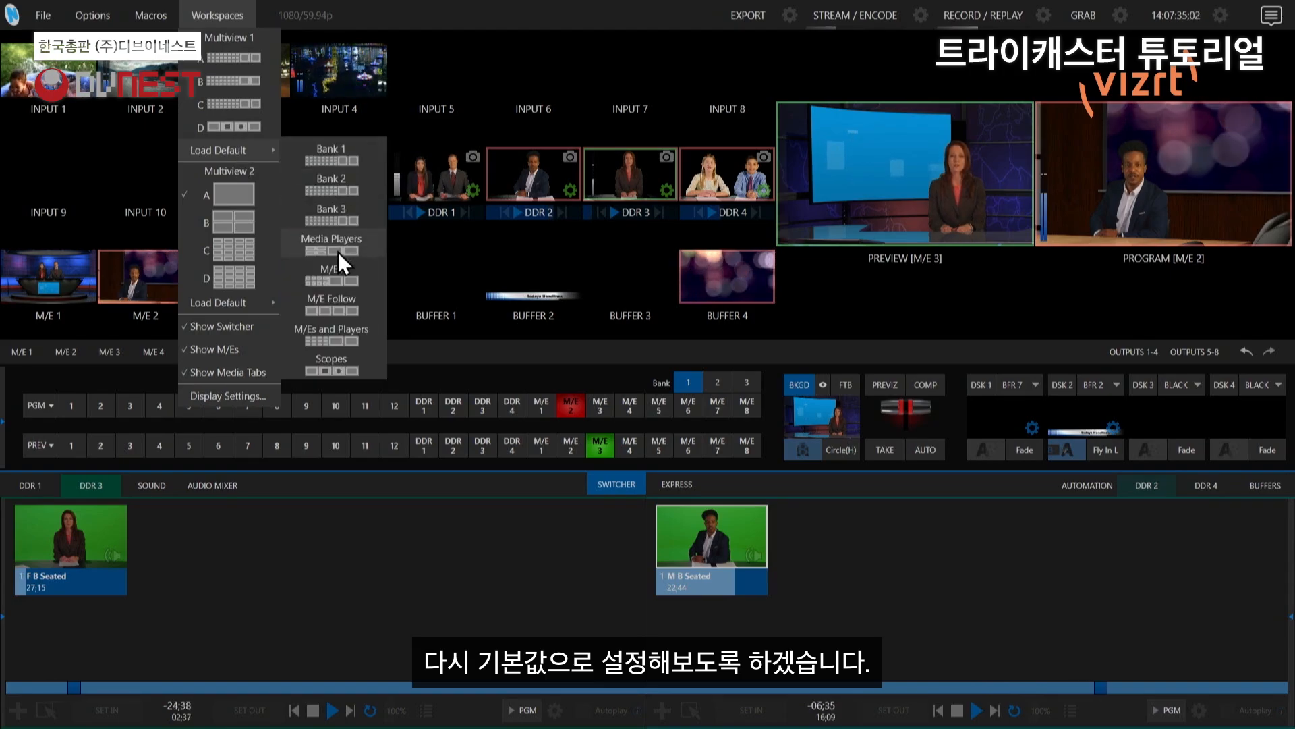
left_click(336, 282)
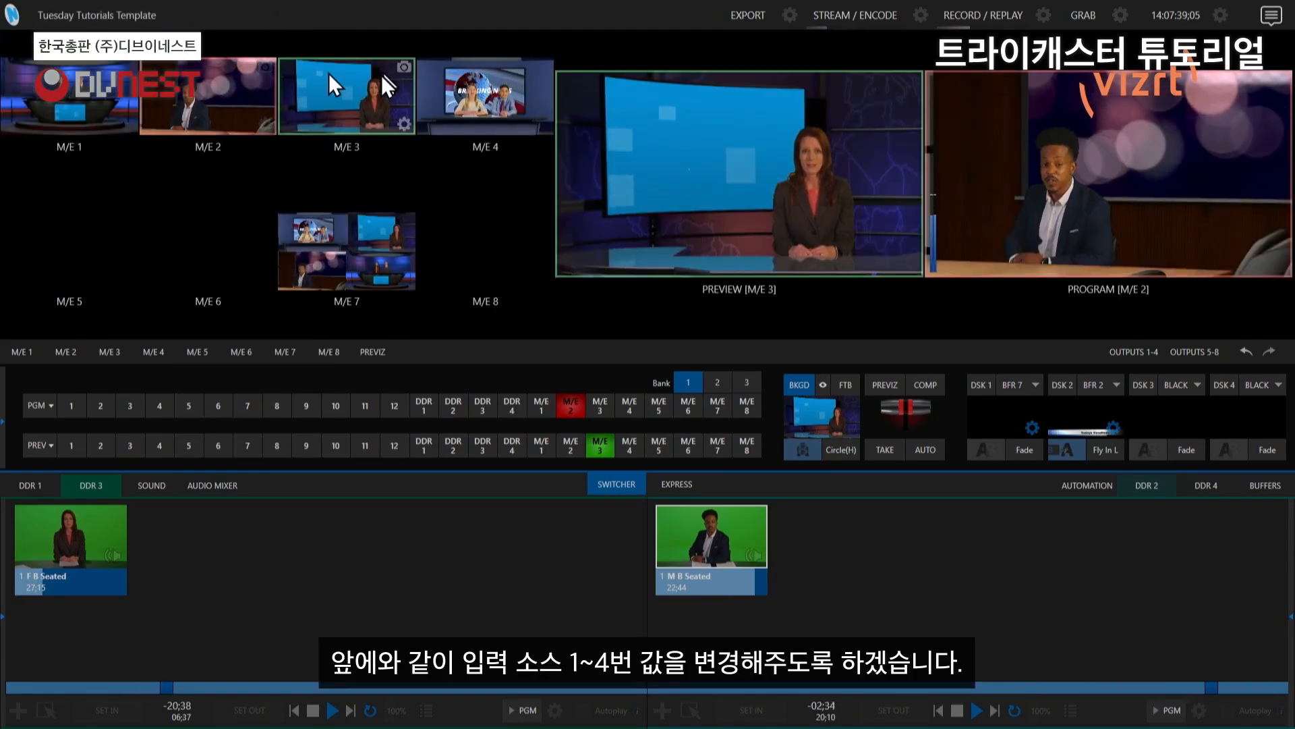
Assign Input 1 to the M/E 5 viewport and Input 2 to the M/E 6 viewport.
right_click(73, 250)
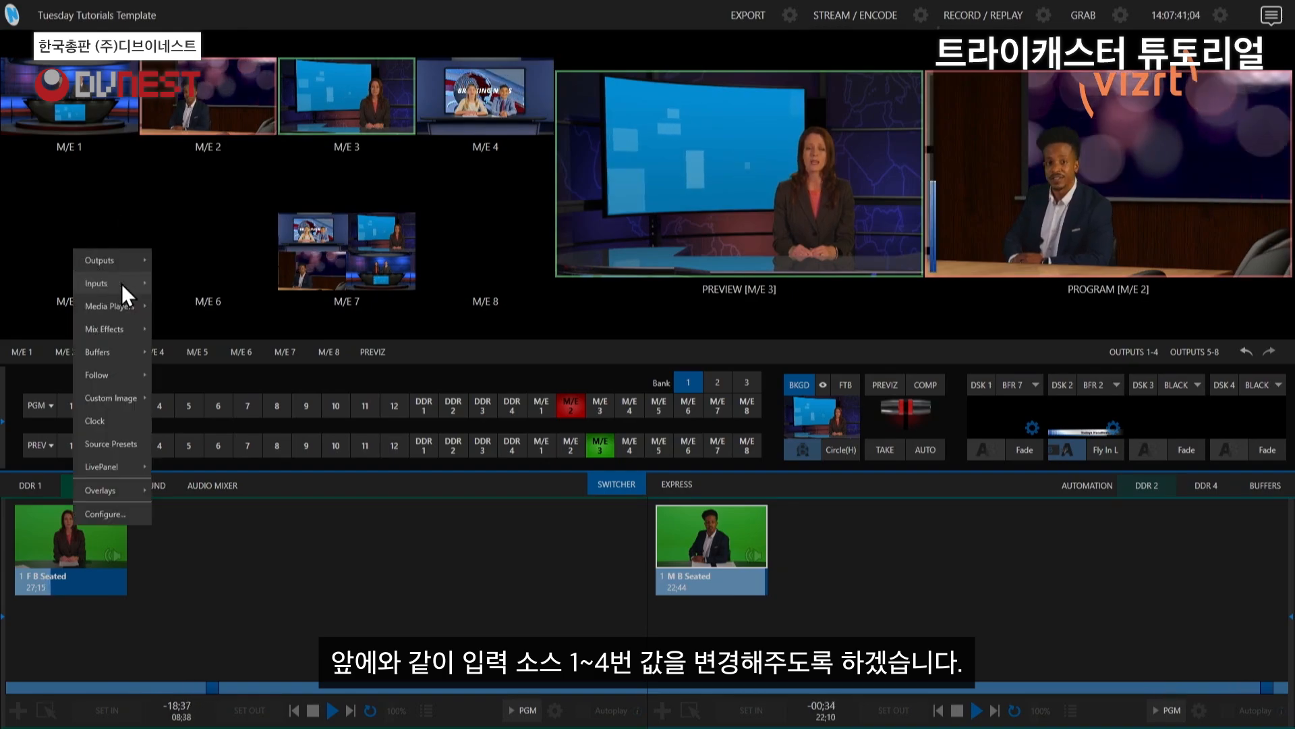
mouse_move(121, 284)
left_click(195, 113)
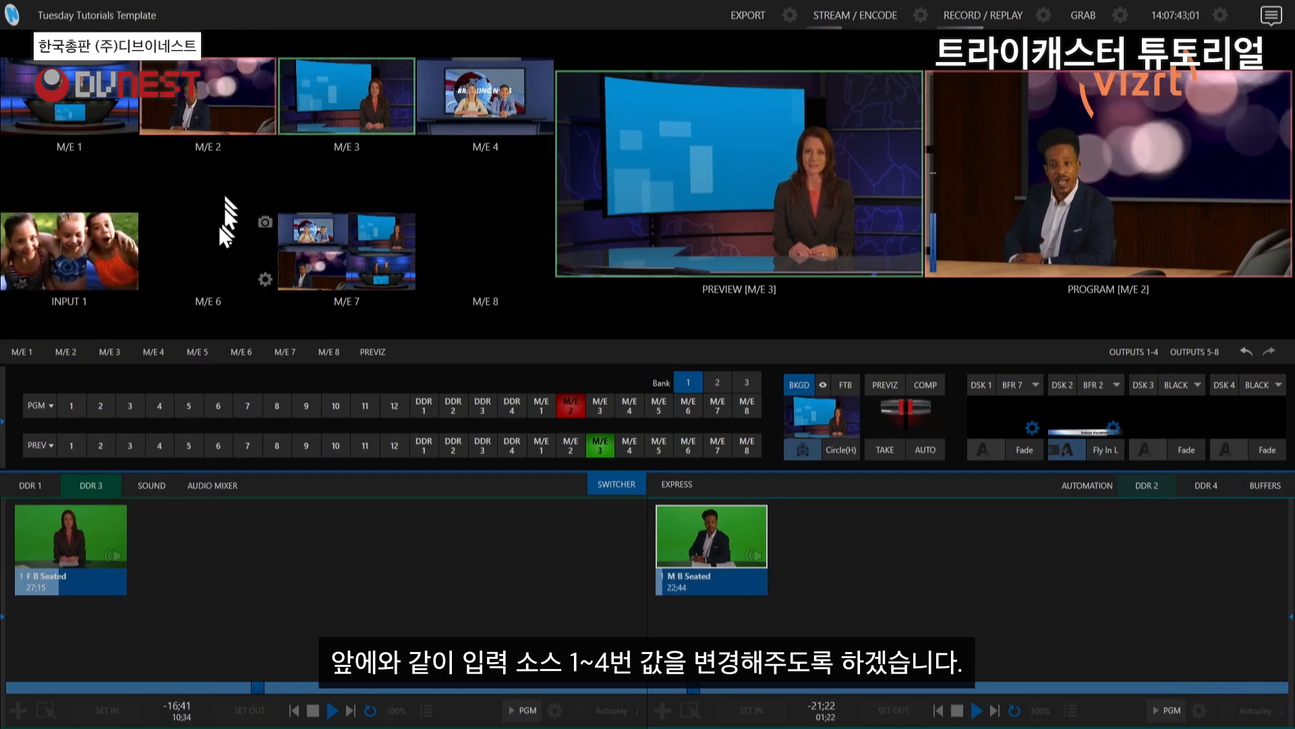
right_click(212, 234)
mouse_move(258, 270)
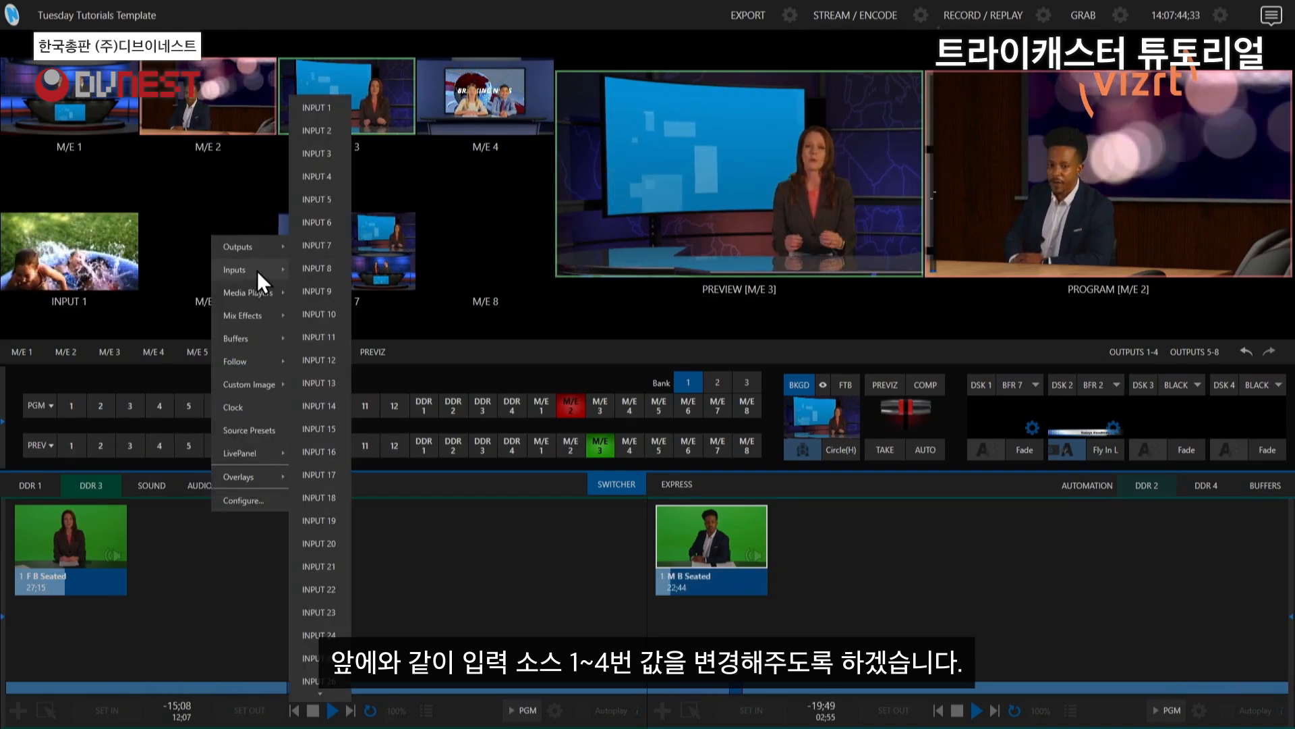
left_click(329, 135)
Assign Input 3 to the M/E 7 viewport.
right_click(351, 239)
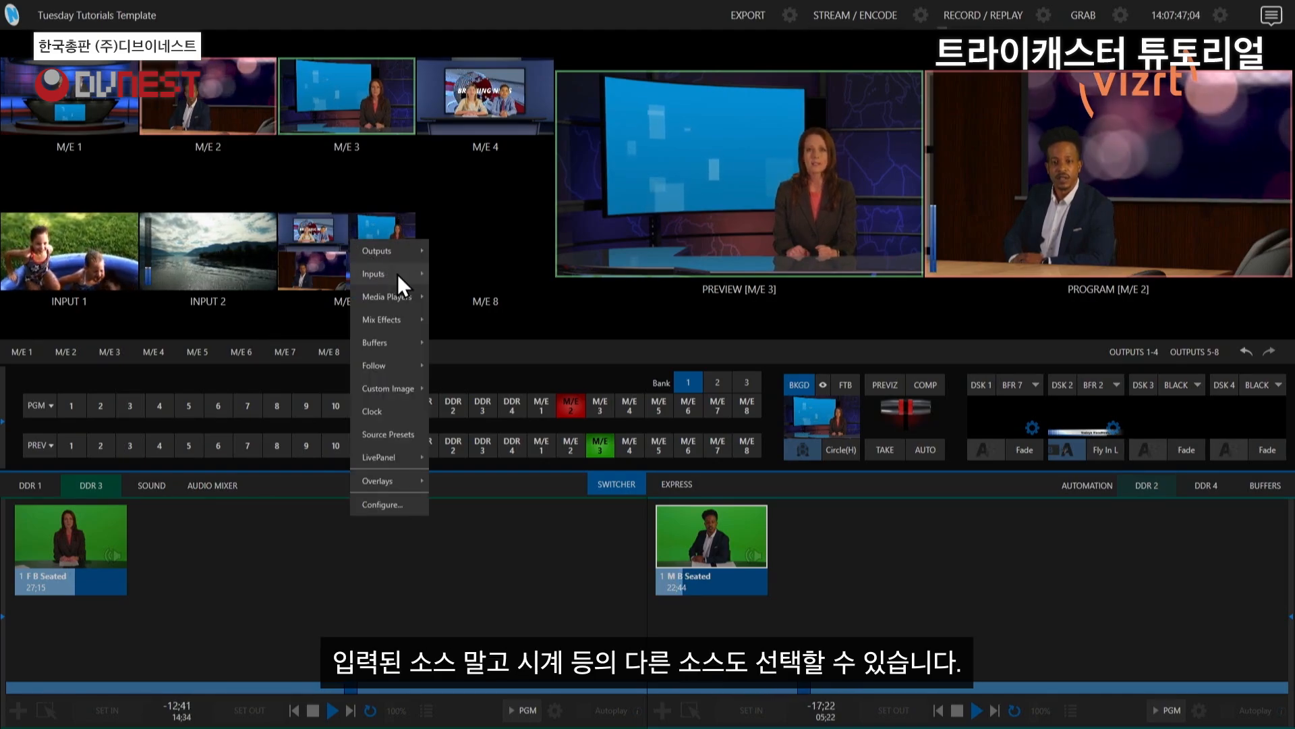
mouse_move(398, 275)
left_click(463, 160)
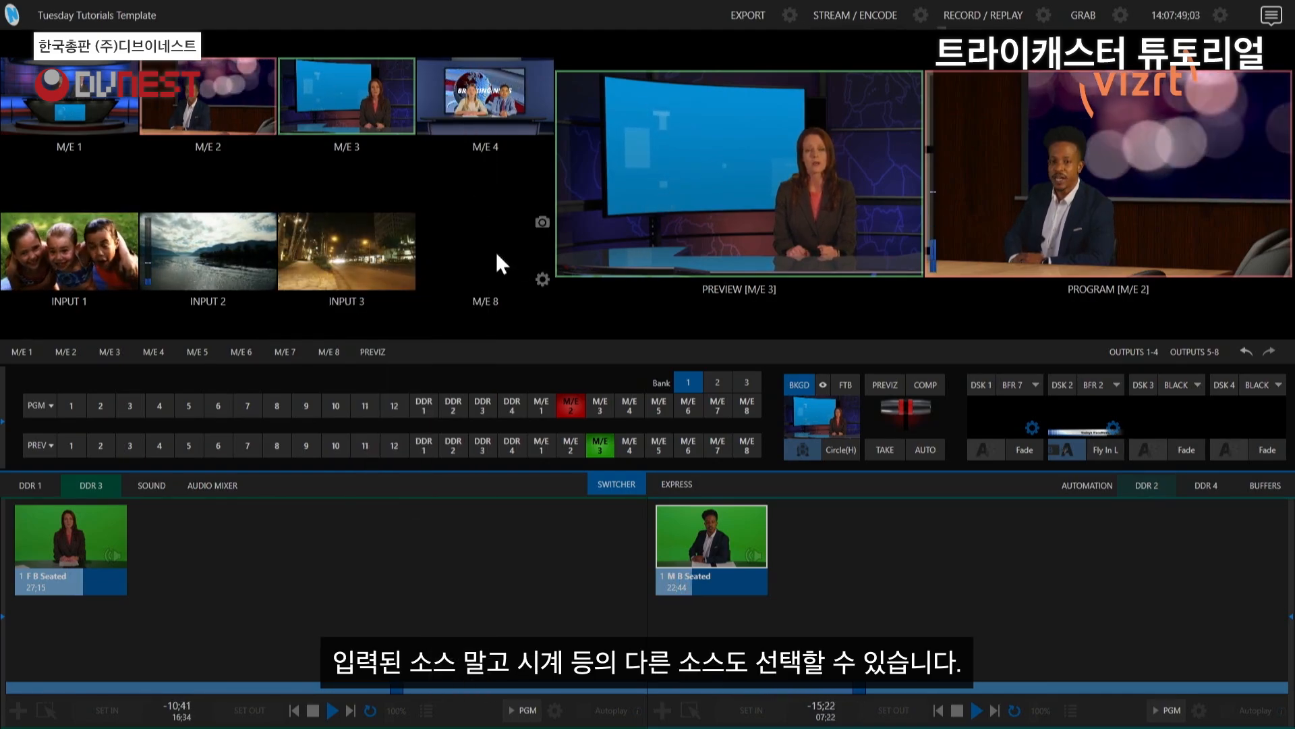
Assign Input 4 to the M/E 8 viewport.
right_click(492, 251)
mouse_move(522, 285)
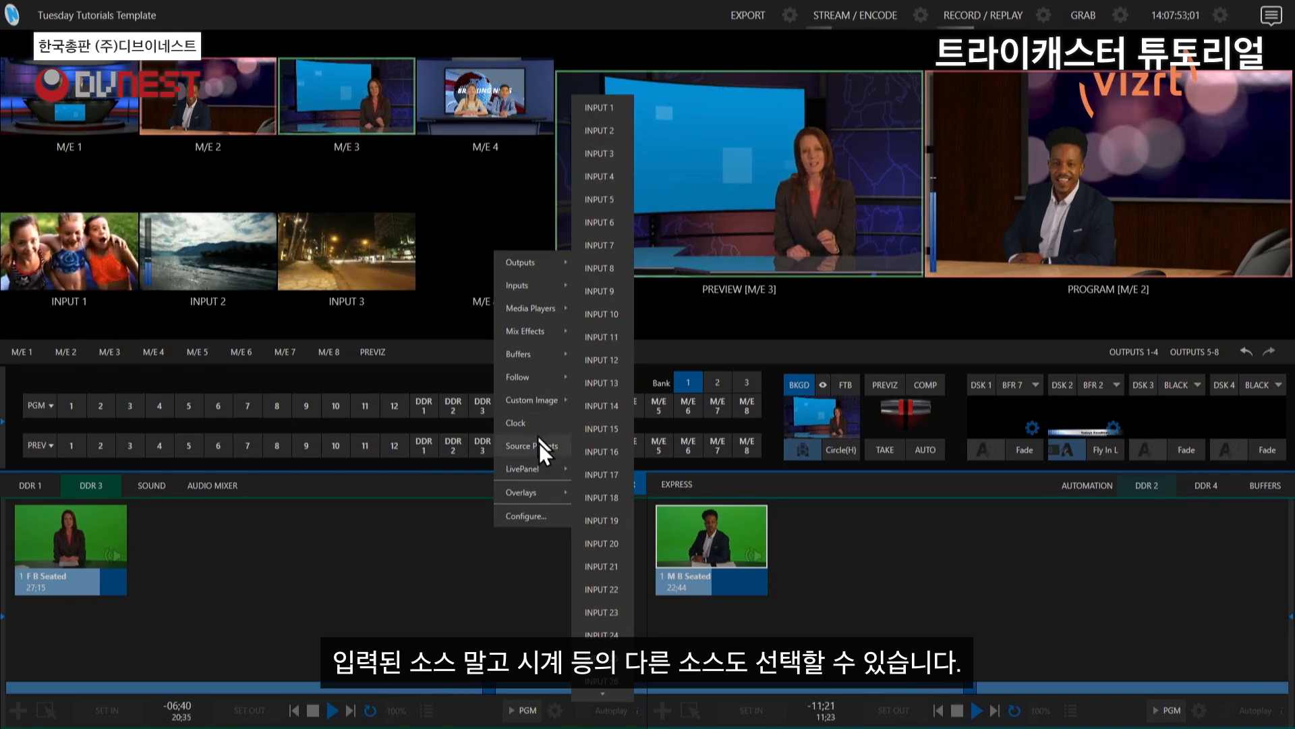
mouse_move(534, 396)
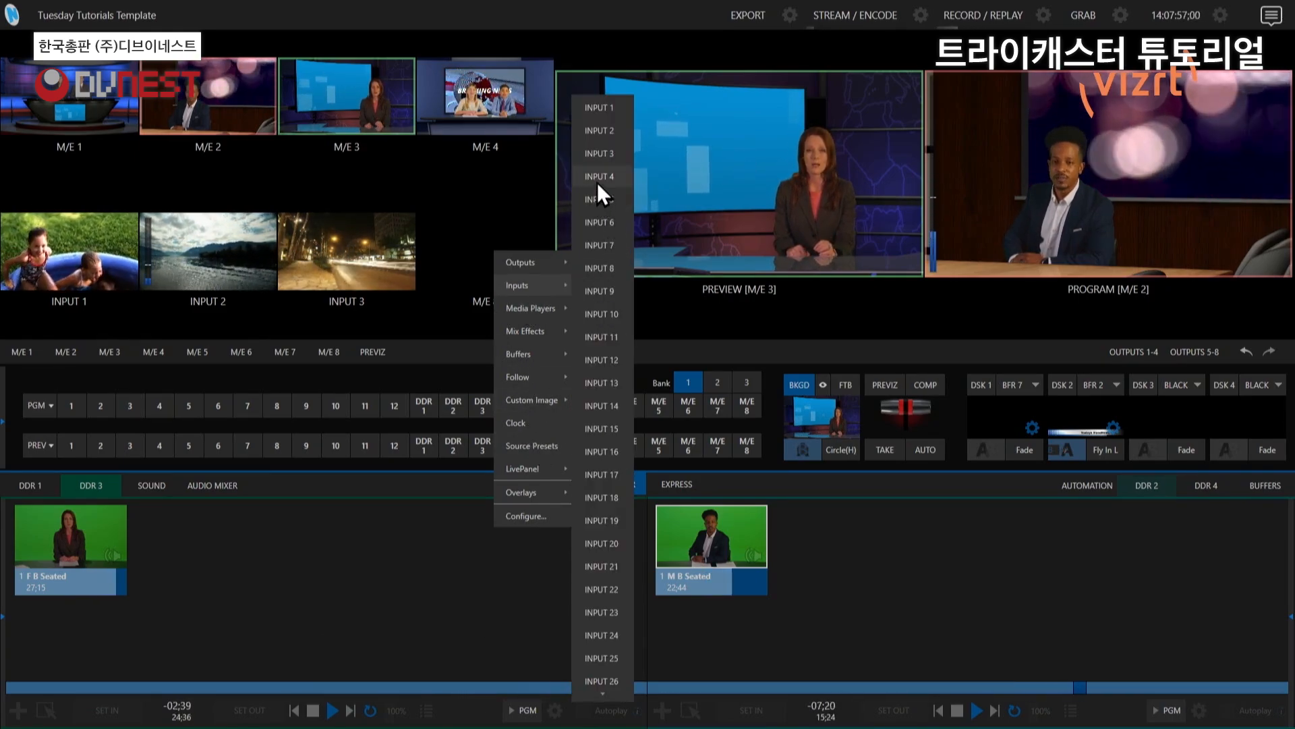
left_click(598, 178)
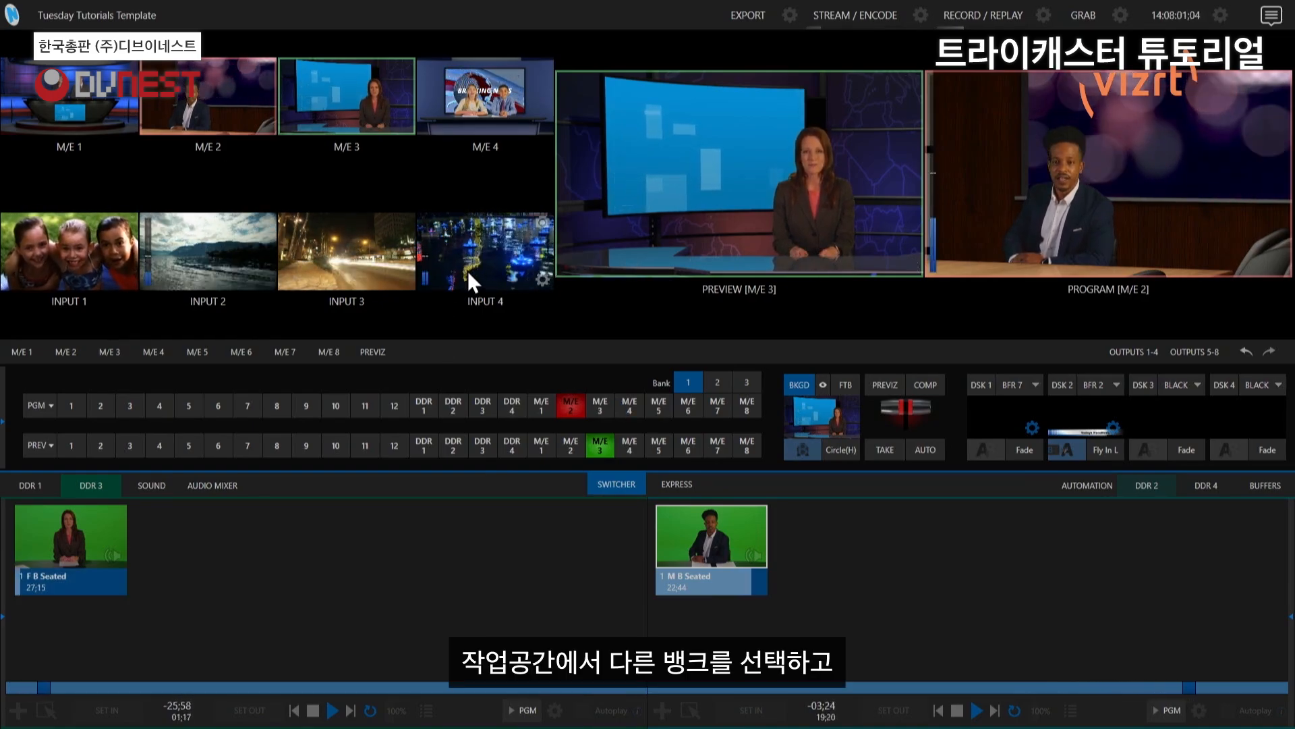
Switch Multiview 1 to workspace D and return to workspace A to check that its custom viewport sources are kept.
left_click(214, 22)
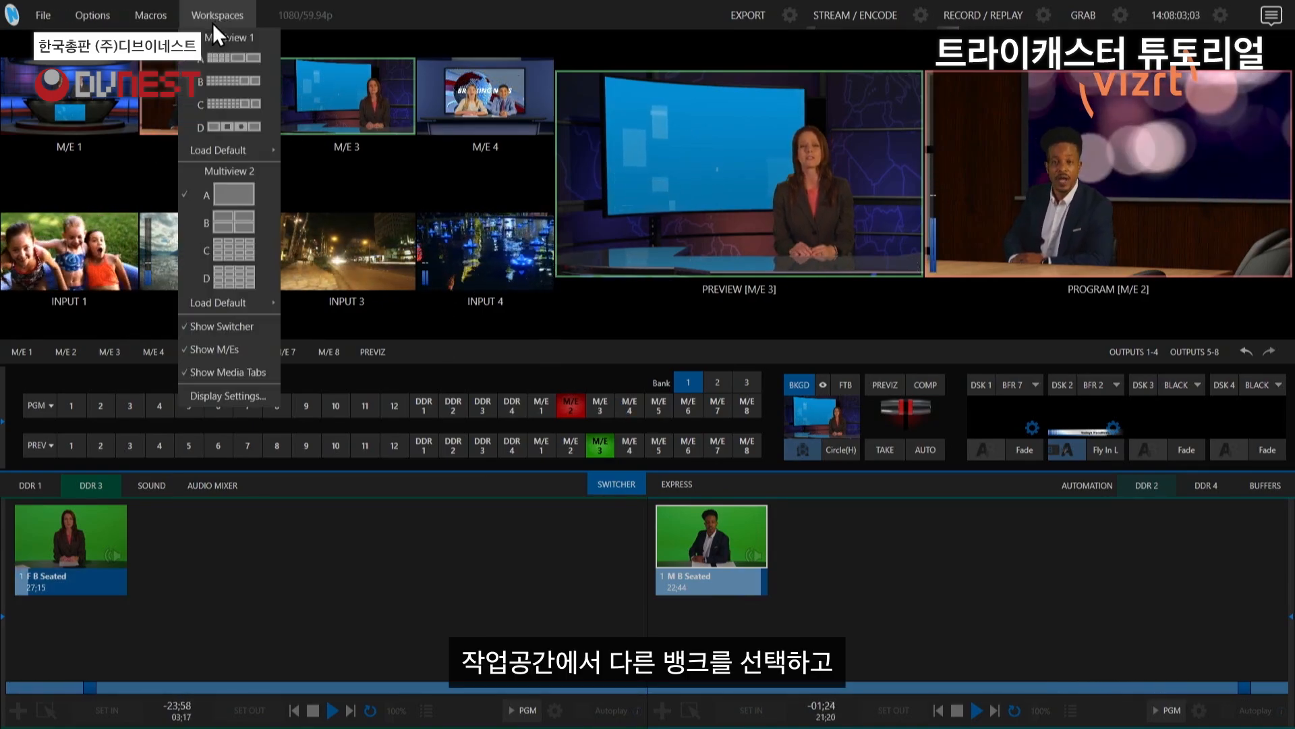
left_click(228, 129)
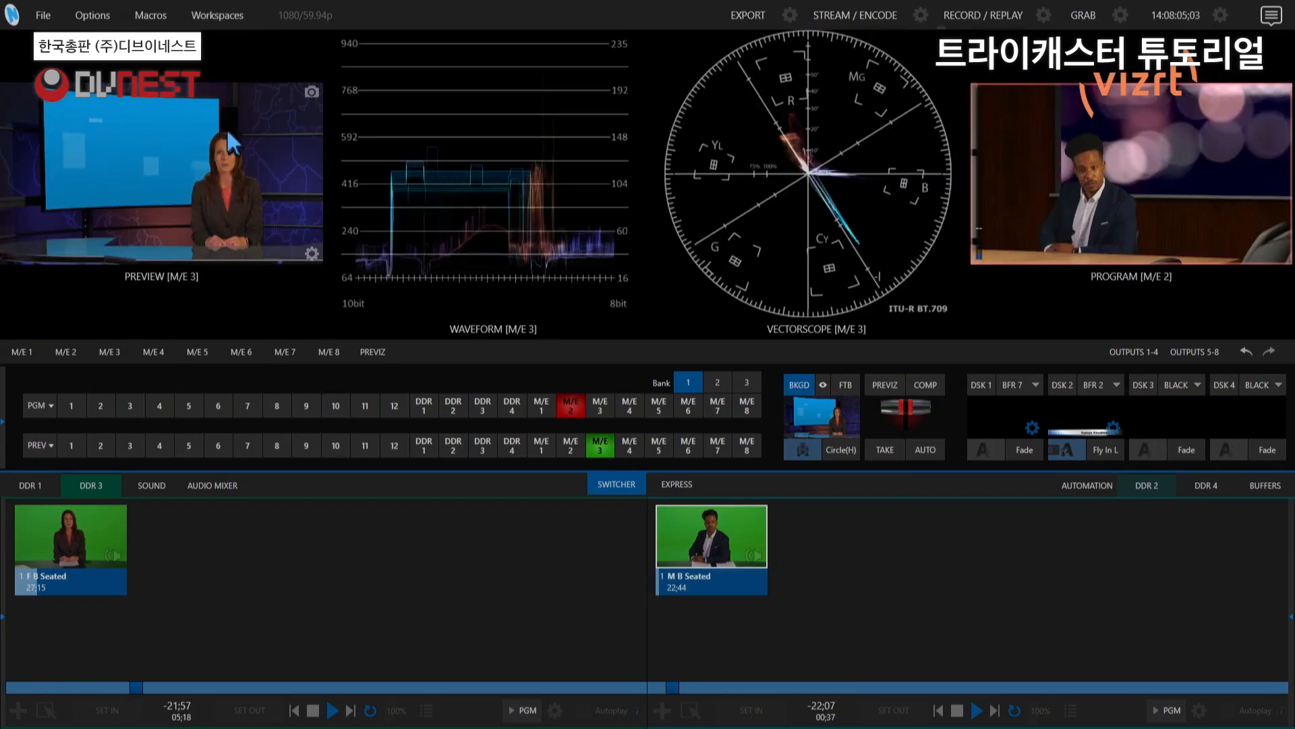
left_click(214, 14)
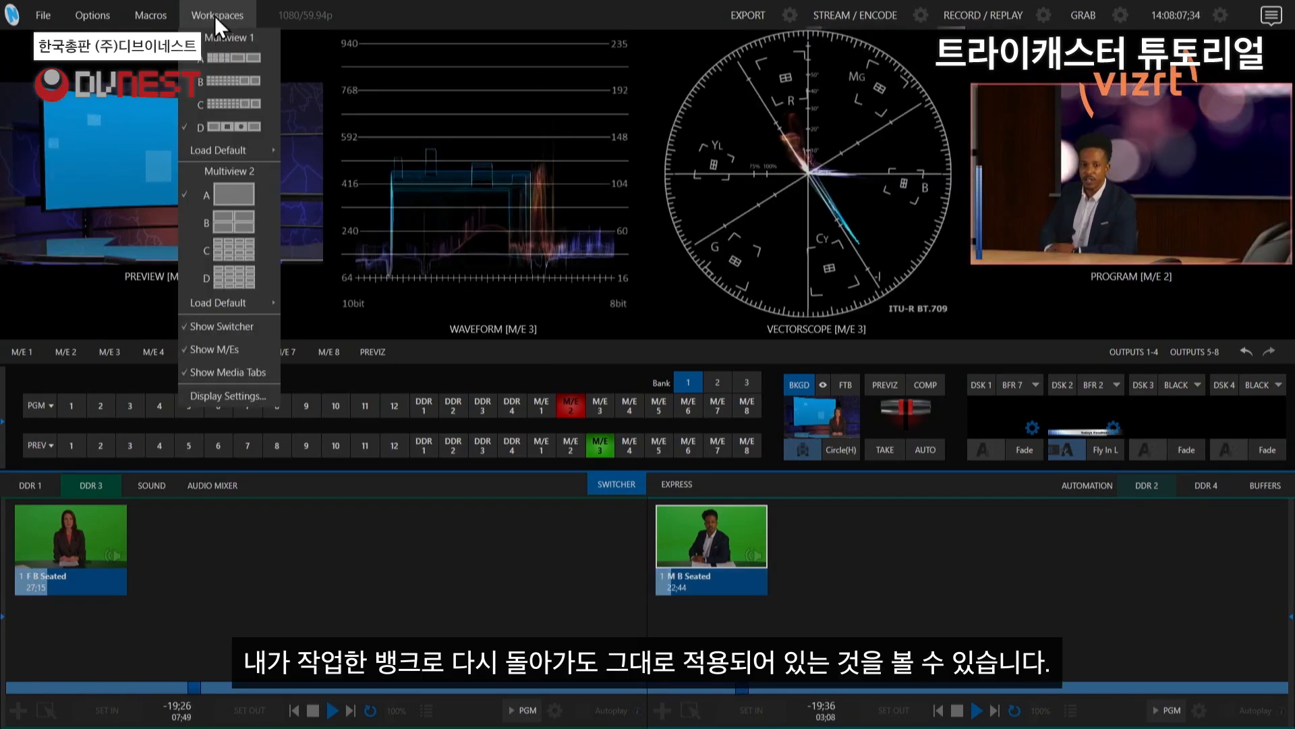
left_click(219, 62)
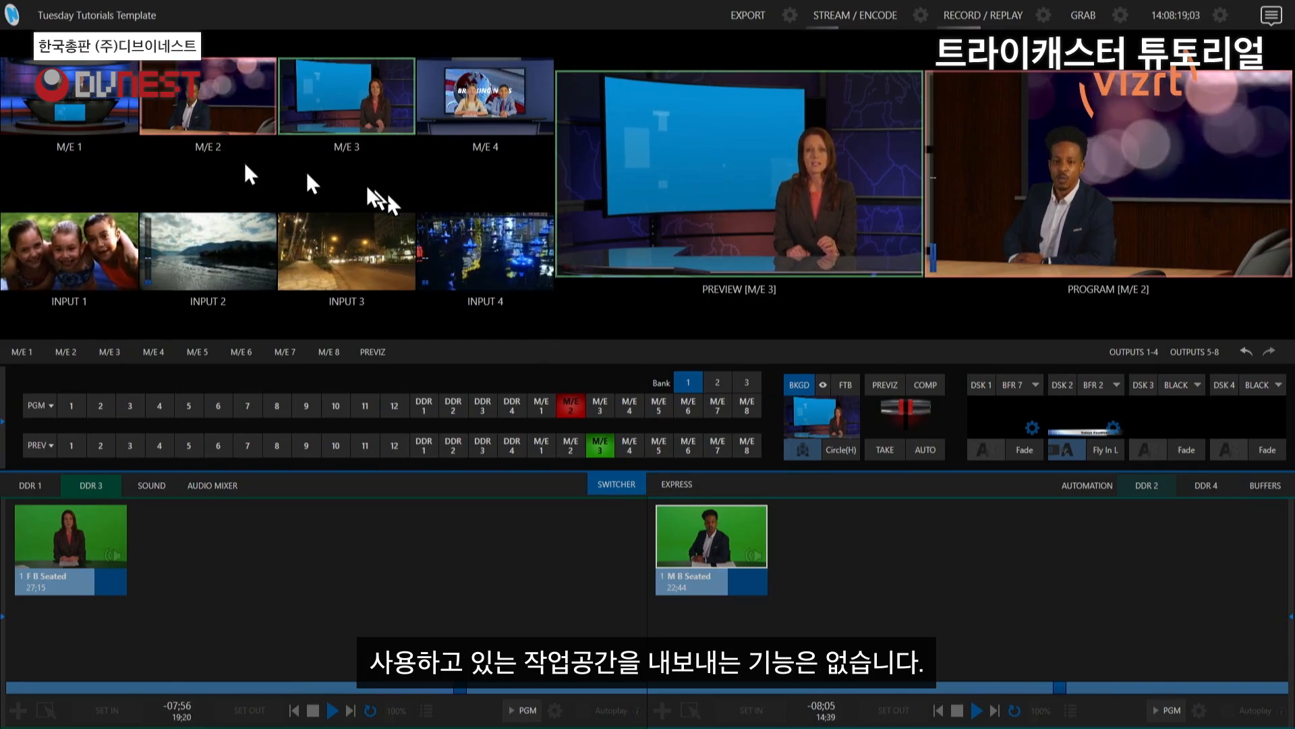
left_click(235, 20)
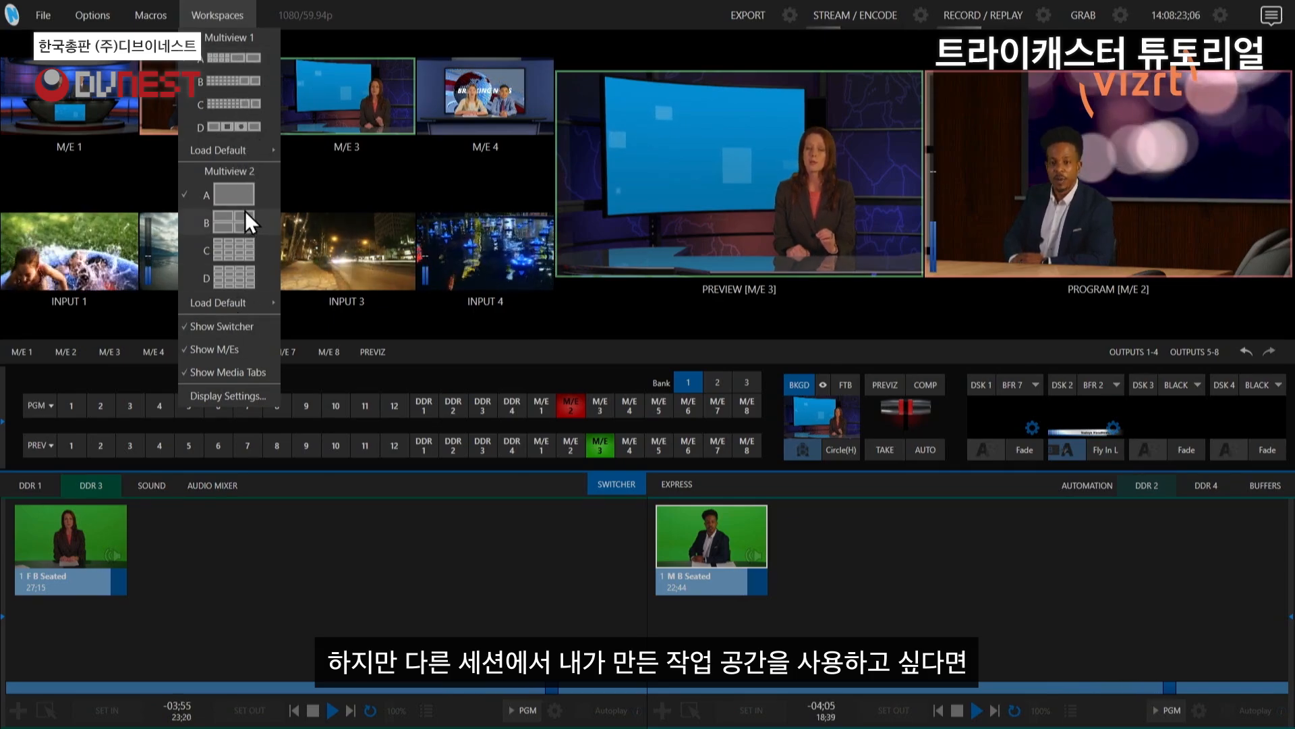
left_click(236, 5)
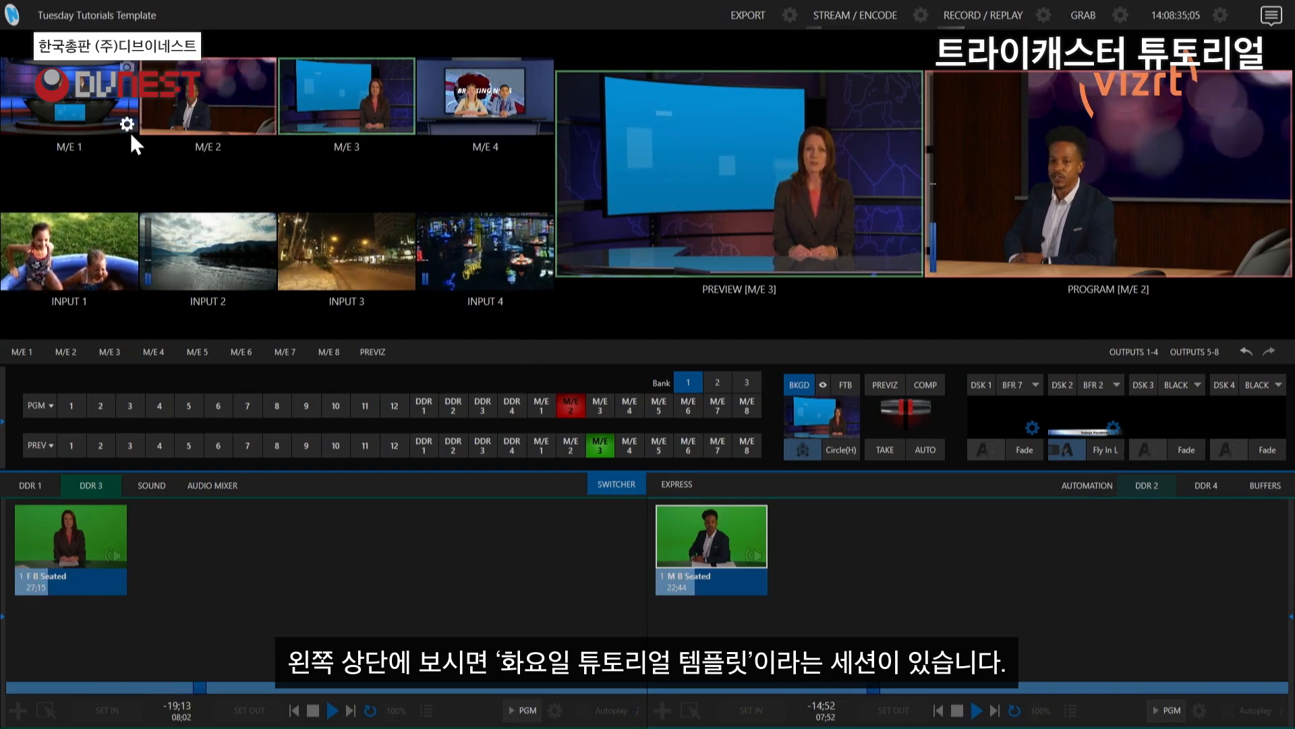
Exit the Tuesday Tutorials Template session and return to the main menu.
mouse_move(74, 18)
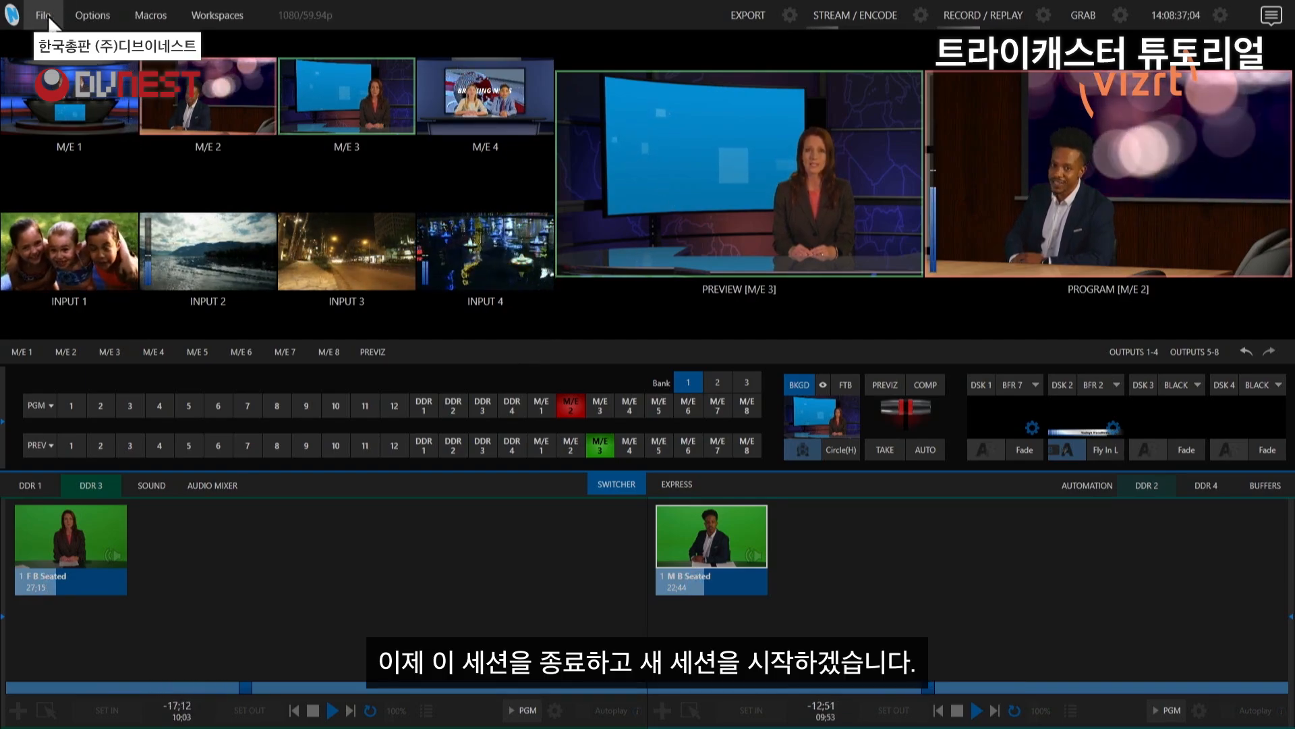
left_click(42, 16)
left_click(64, 111)
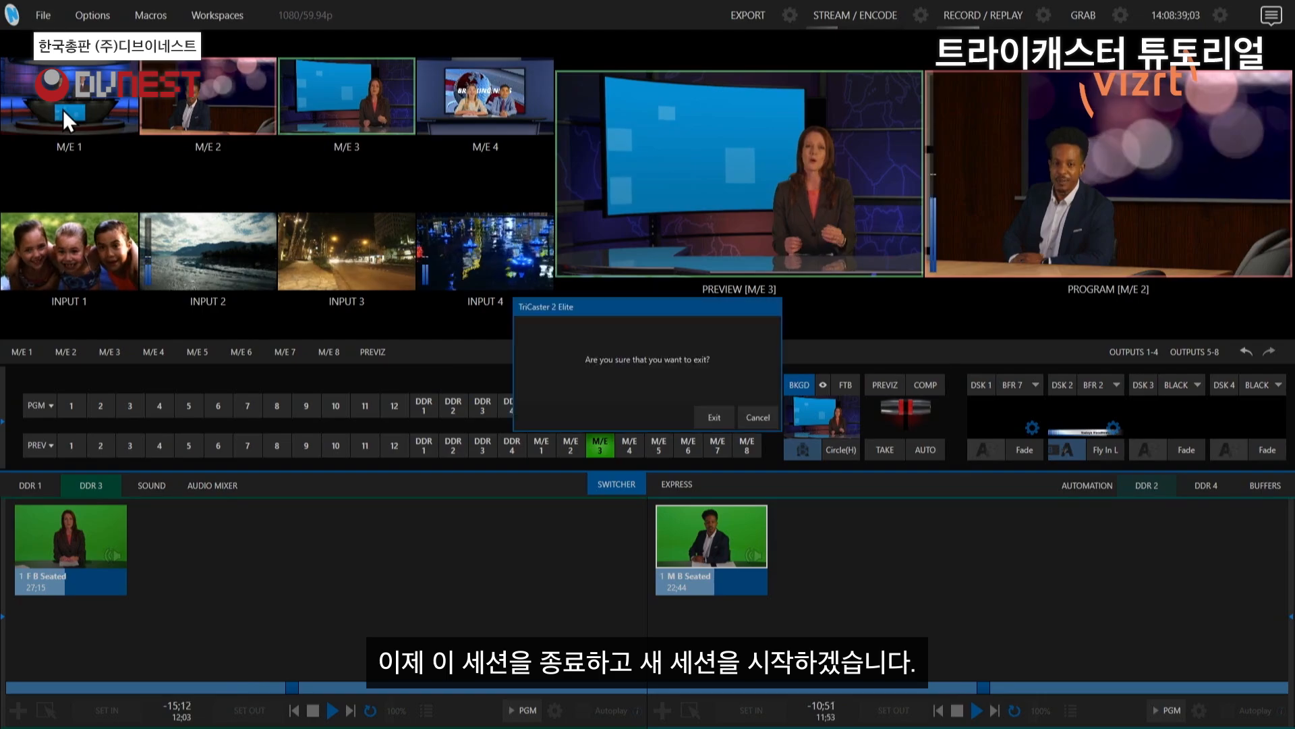
left_click(722, 418)
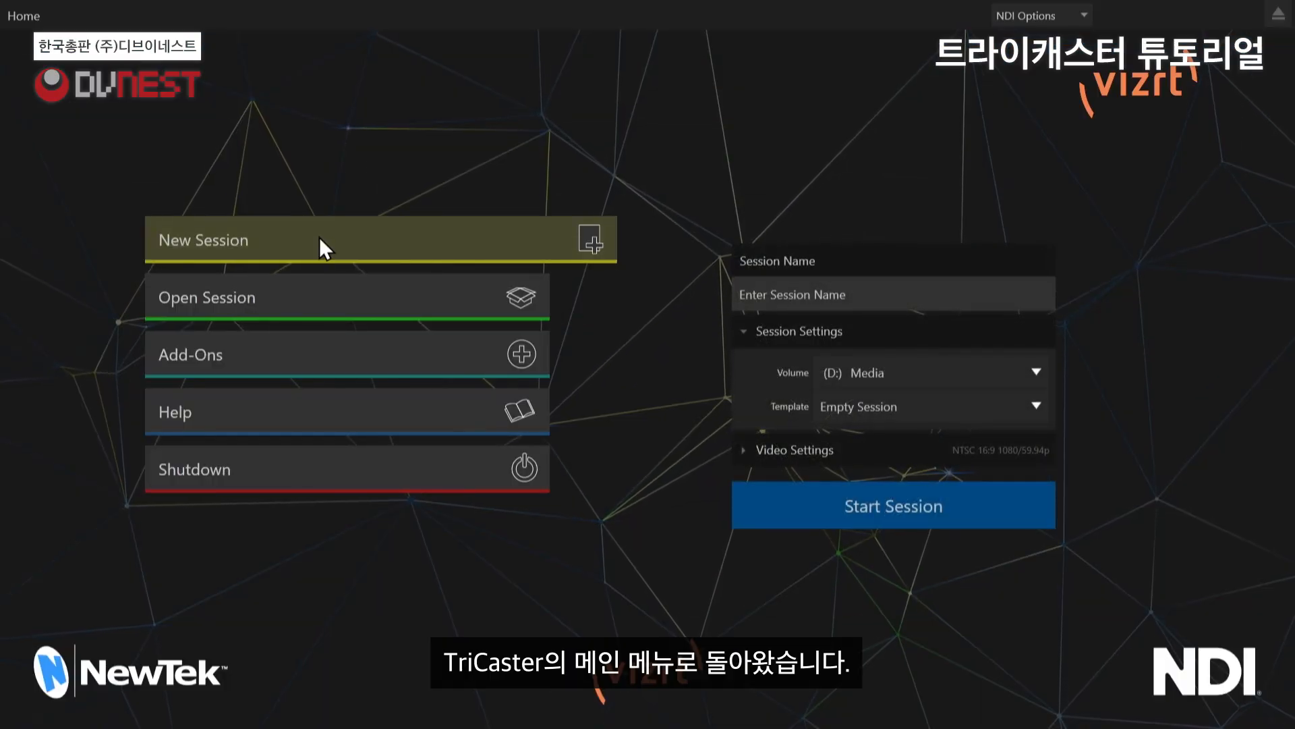
Name the new session Workspacessssss.
left_click(865, 292)
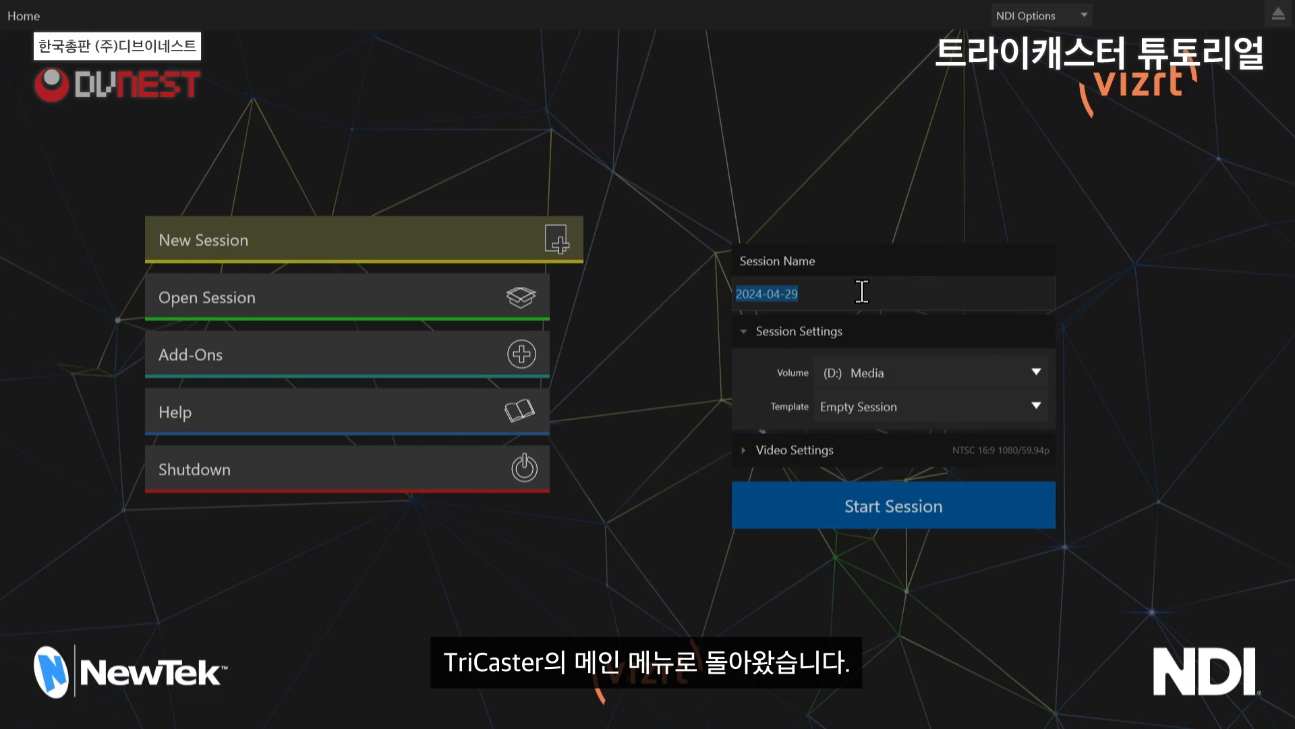
type("Worksp")
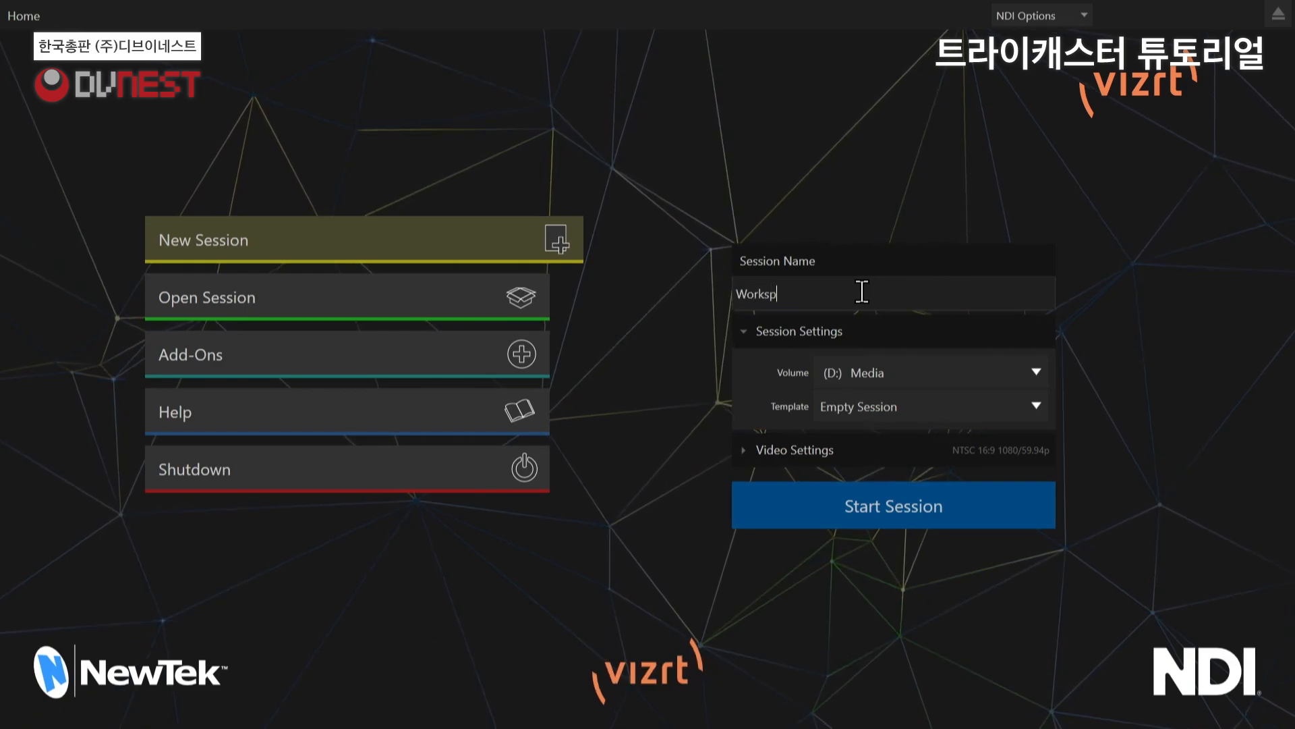
type("acessssss")
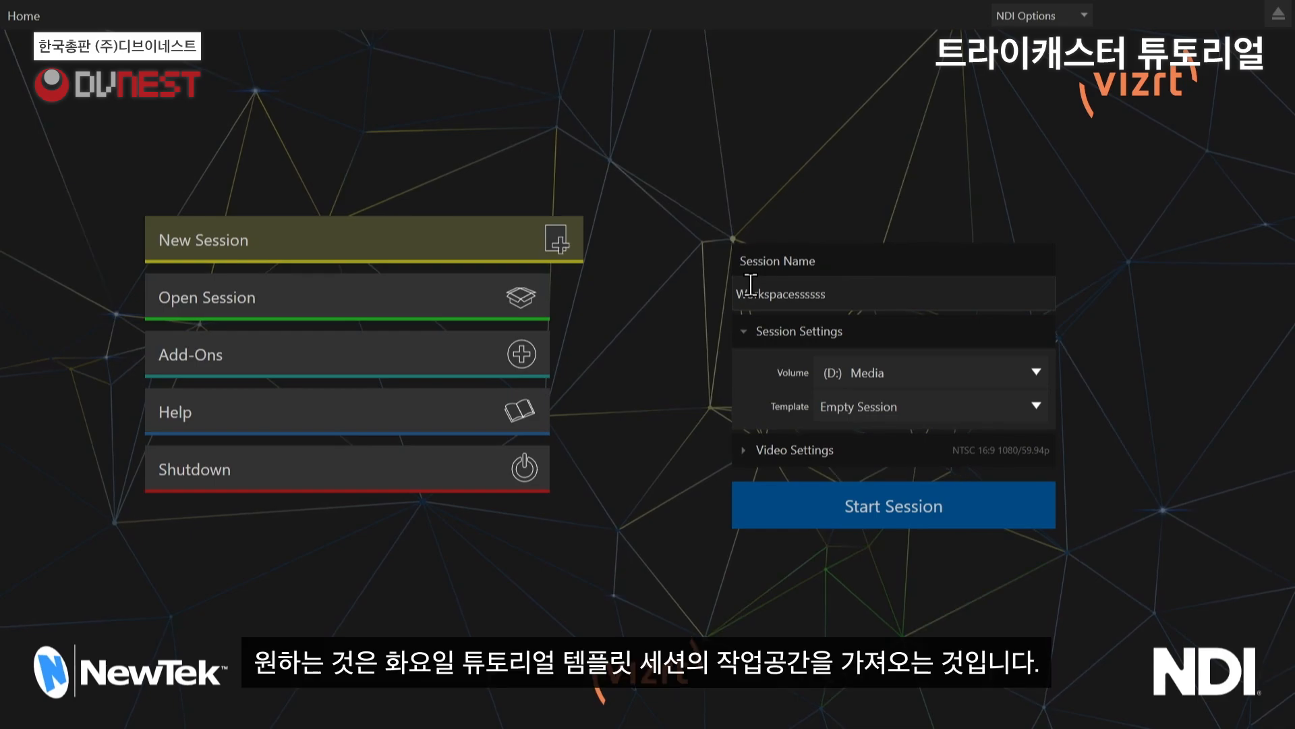
Choose Tuesday Tutorials Template as the new session's template and start the session.
left_click(867, 408)
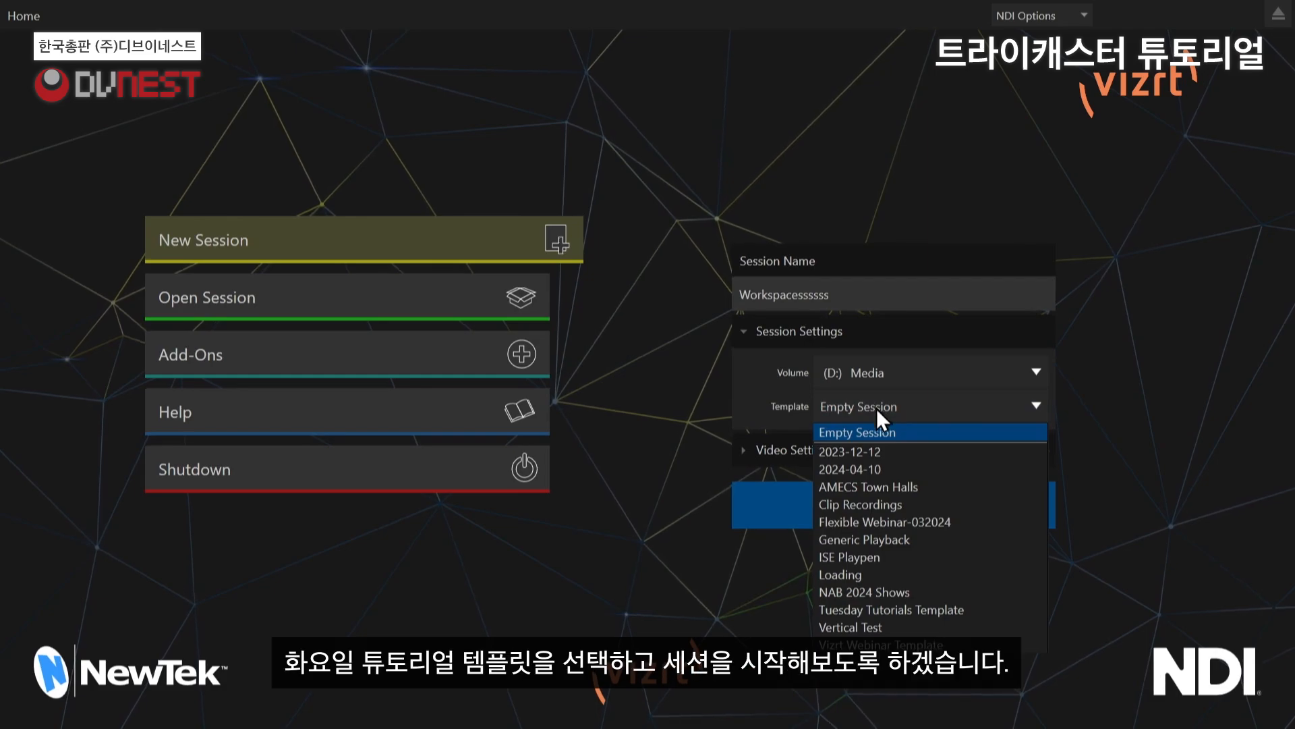
left_click(882, 610)
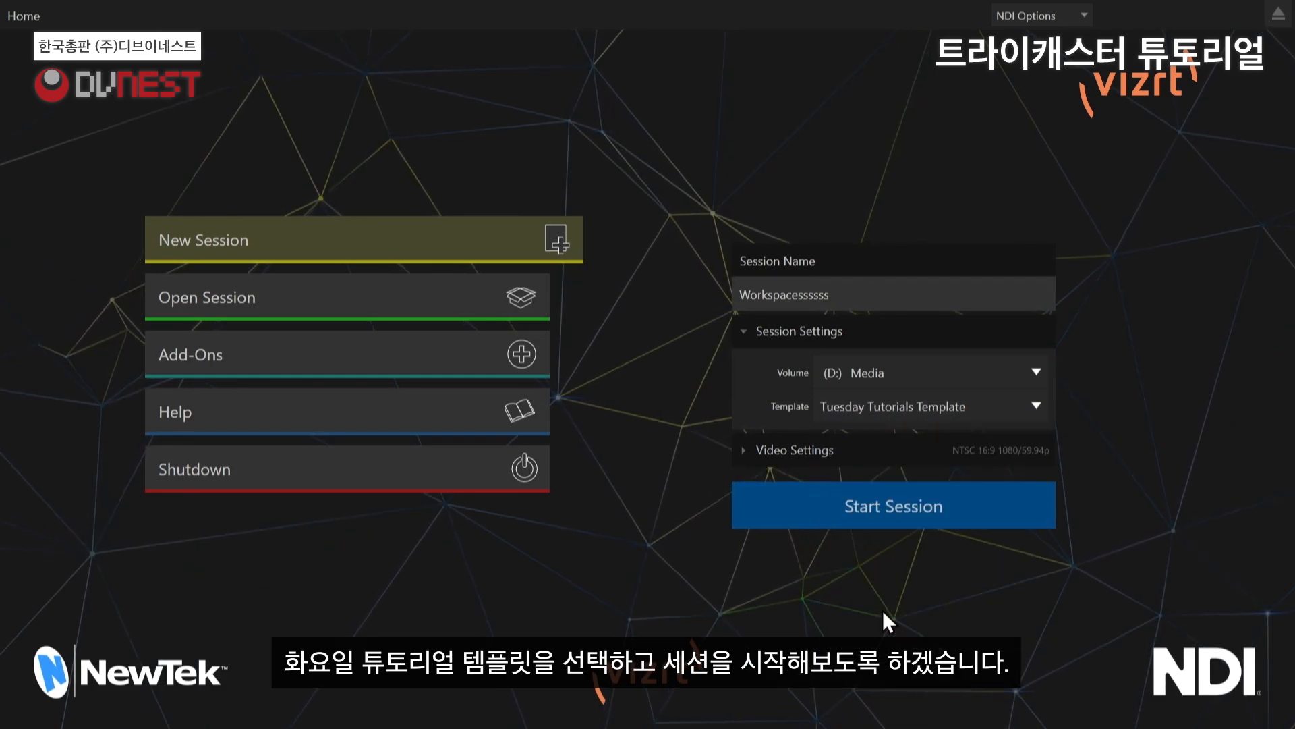
left_click(957, 504)
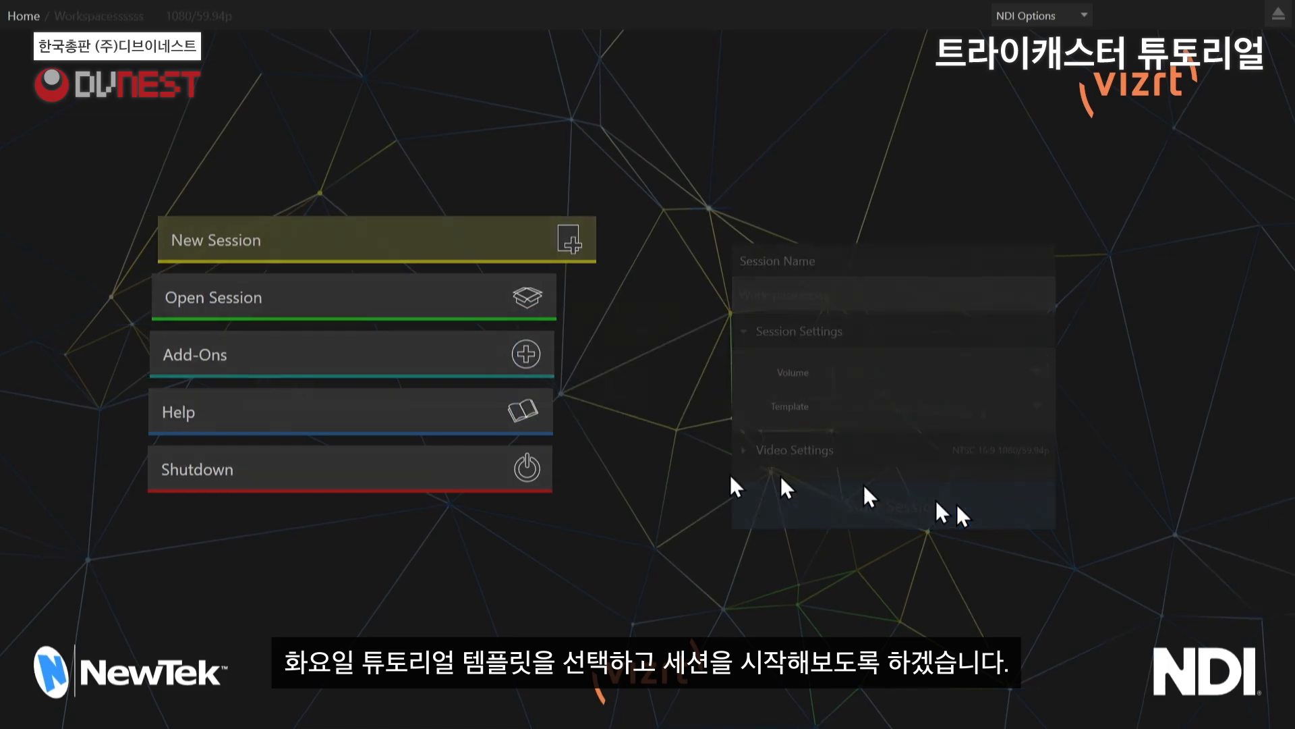
left_click(810, 406)
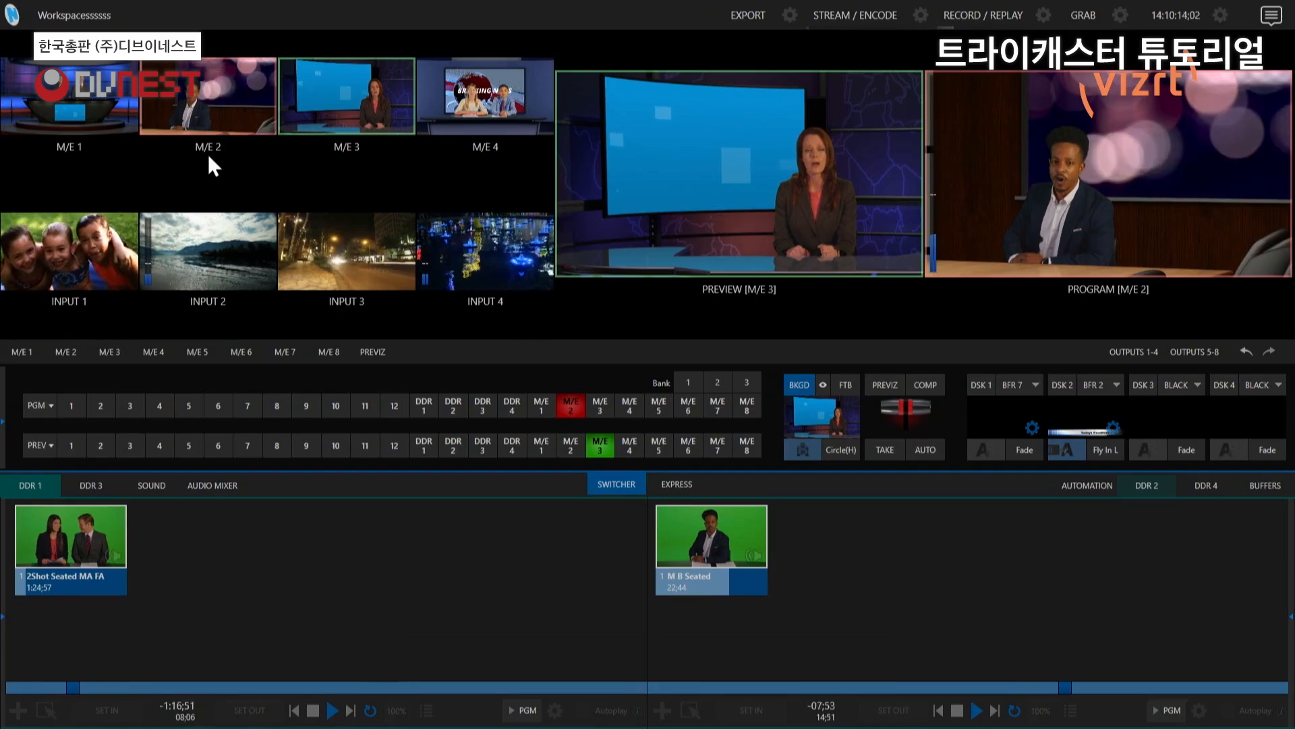
Check which Multiview 1 workspace is active in the new session.
mouse_move(307, 18)
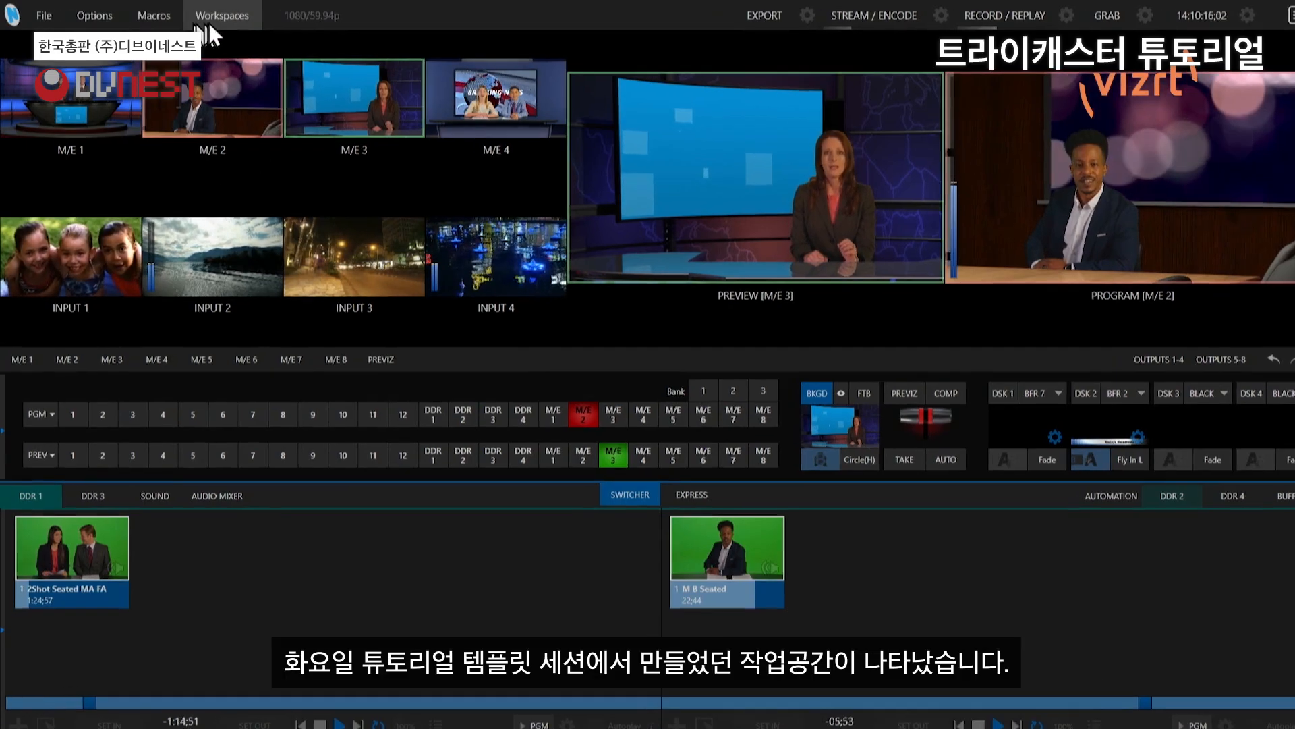
left_click(208, 23)
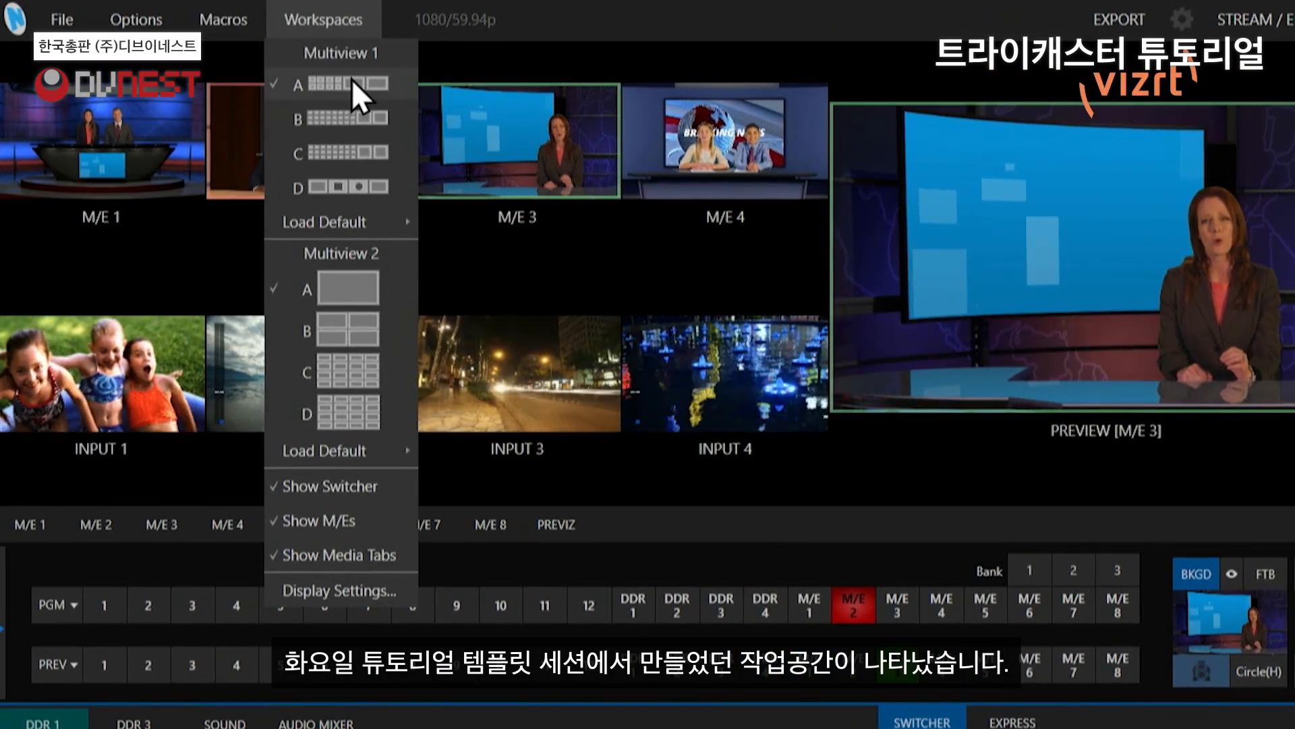
left_click(865, 15)
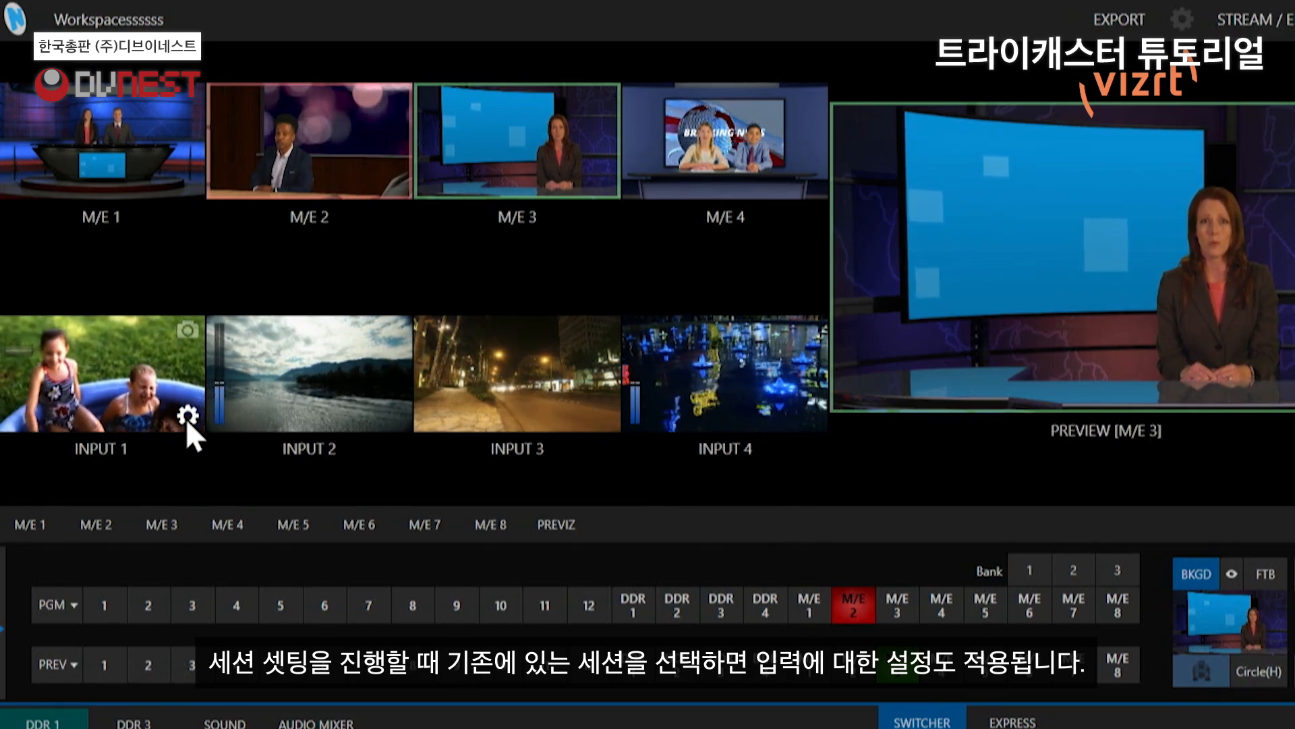
Switch Multiview 1 to workspace D and back to A to check the viewport assignments brought in from the template.
left_click(330, 23)
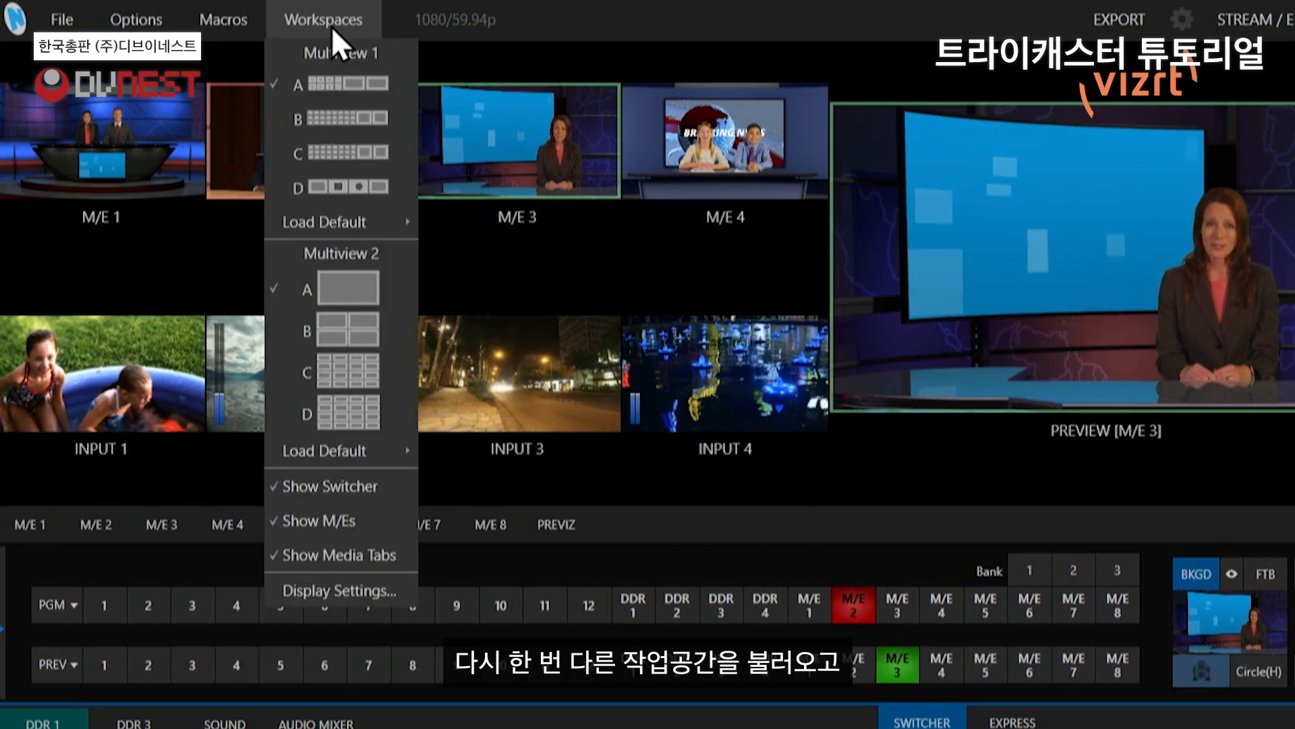
left_click(332, 190)
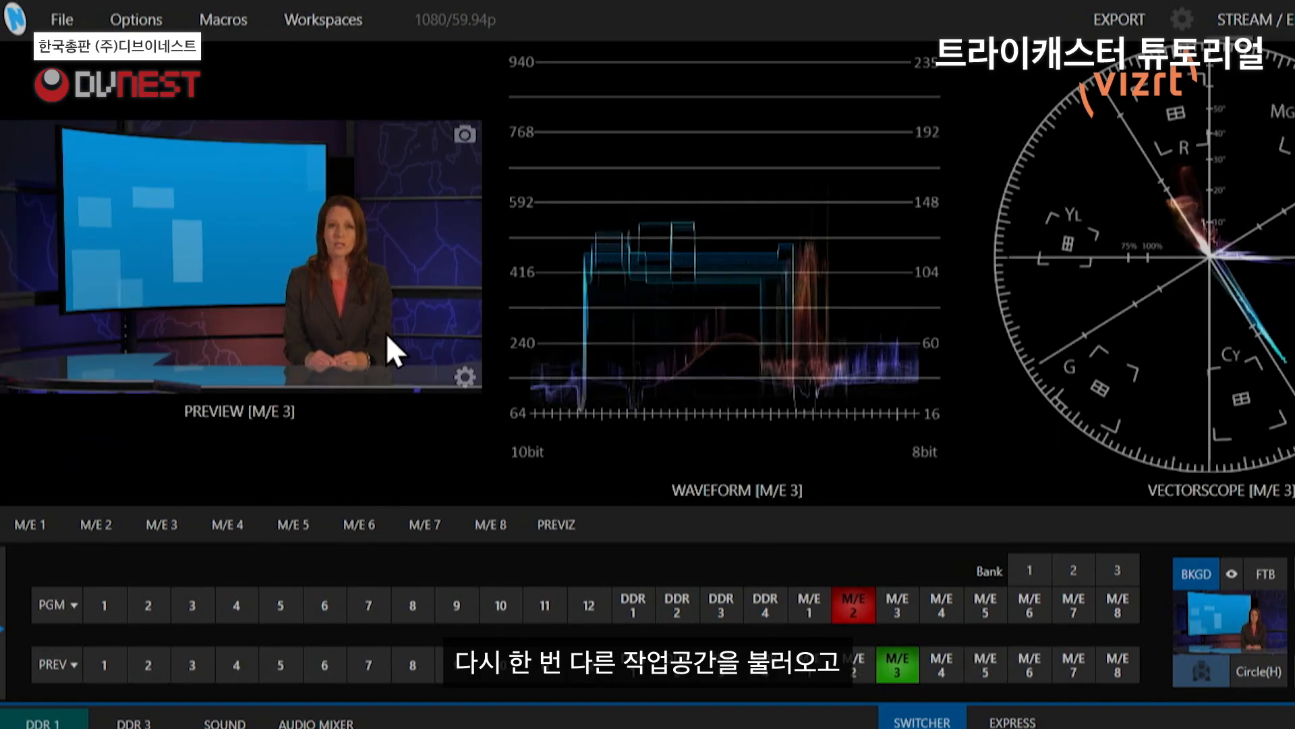
left_click(323, 21)
left_click(352, 75)
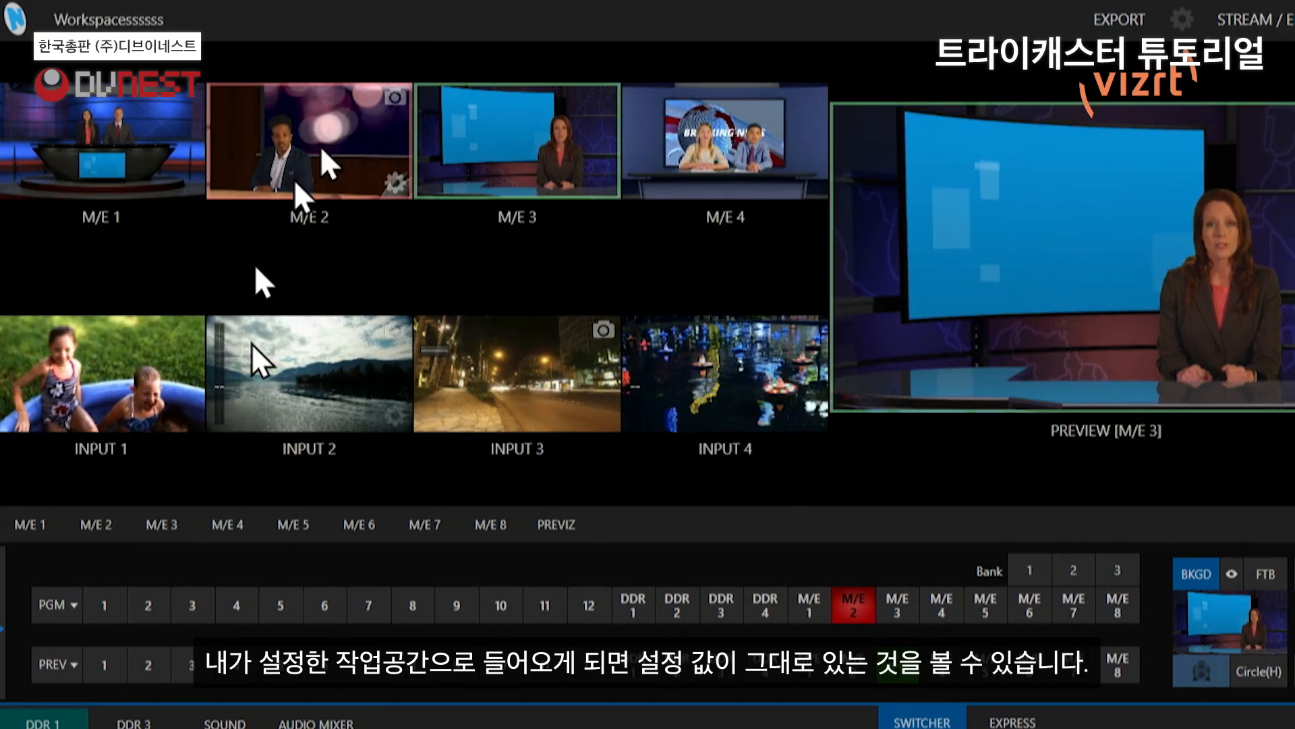
Switch Multiview 1 to workspace D and load the M/E Follow default layout into it.
left_click(313, 17)
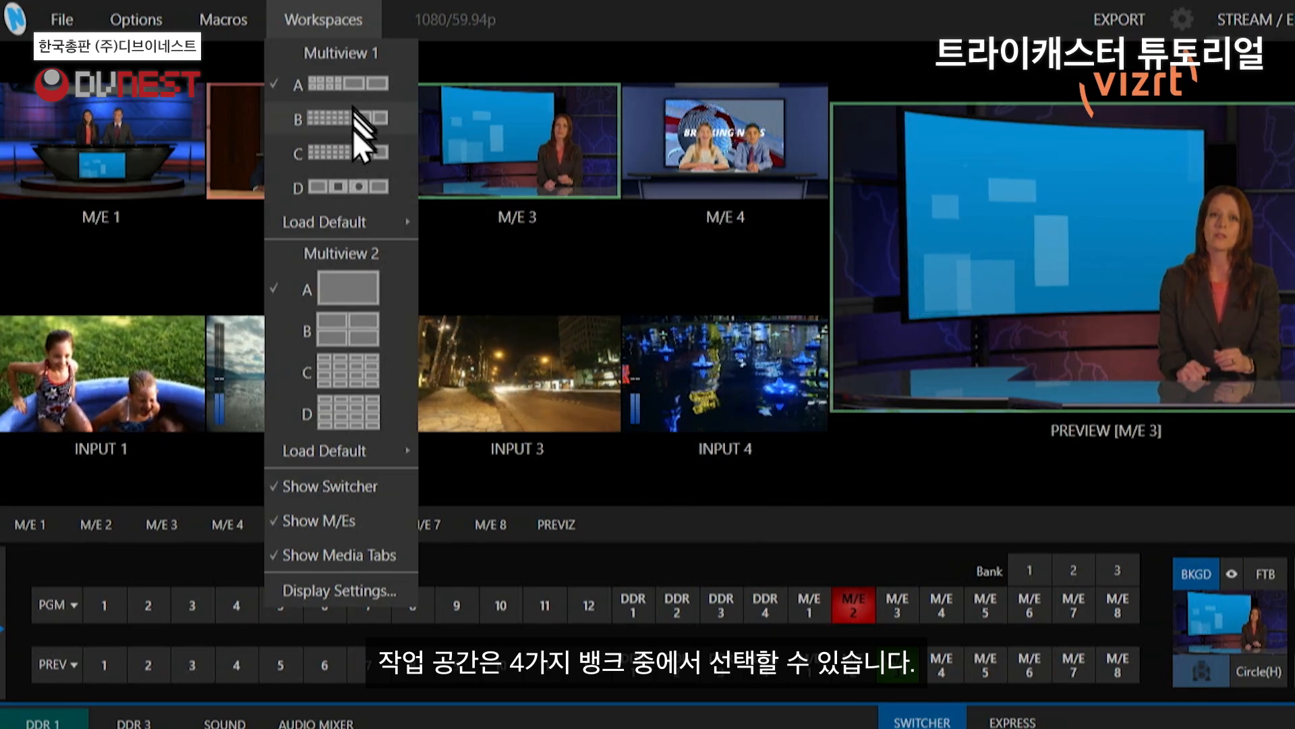
left_click(358, 185)
left_click(344, 25)
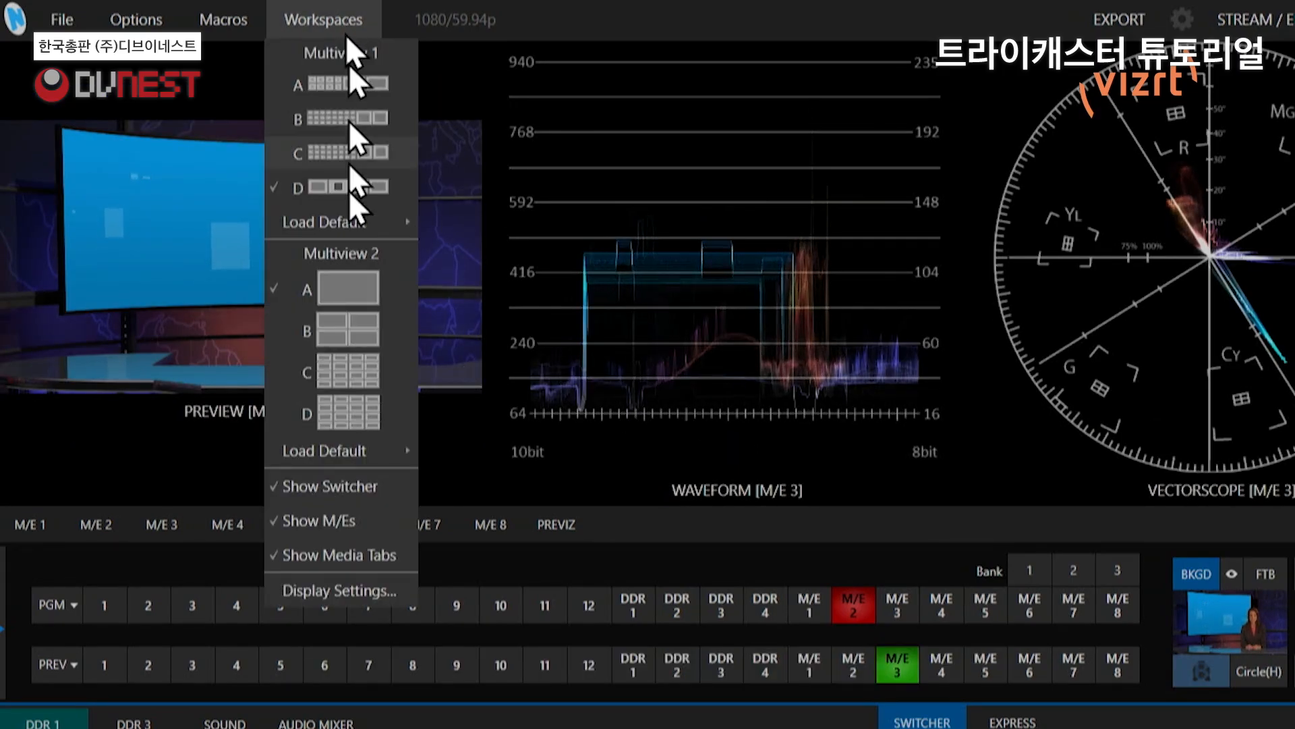
mouse_move(352, 216)
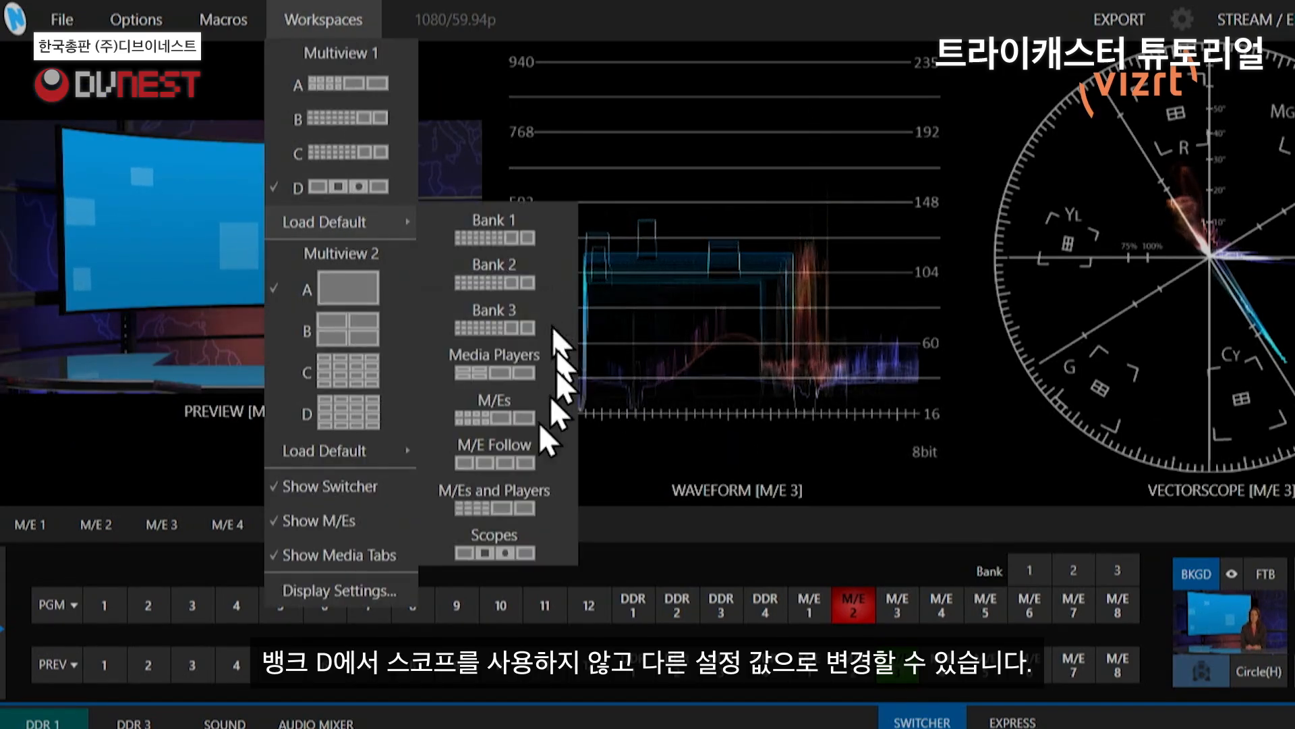
left_click(504, 456)
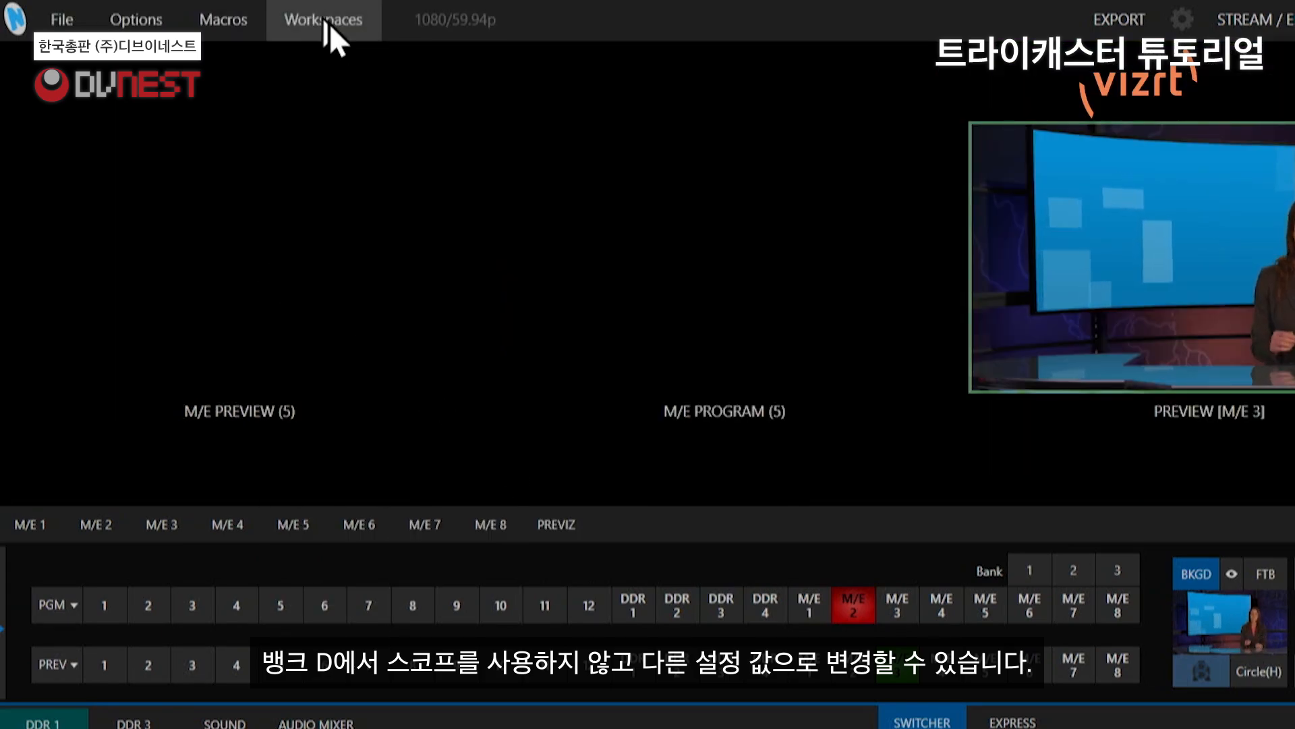
Assign Input 1 to the M/E Preview (5) viewport and Input 2 to the M/E Program (5) viewport.
right_click(292, 296)
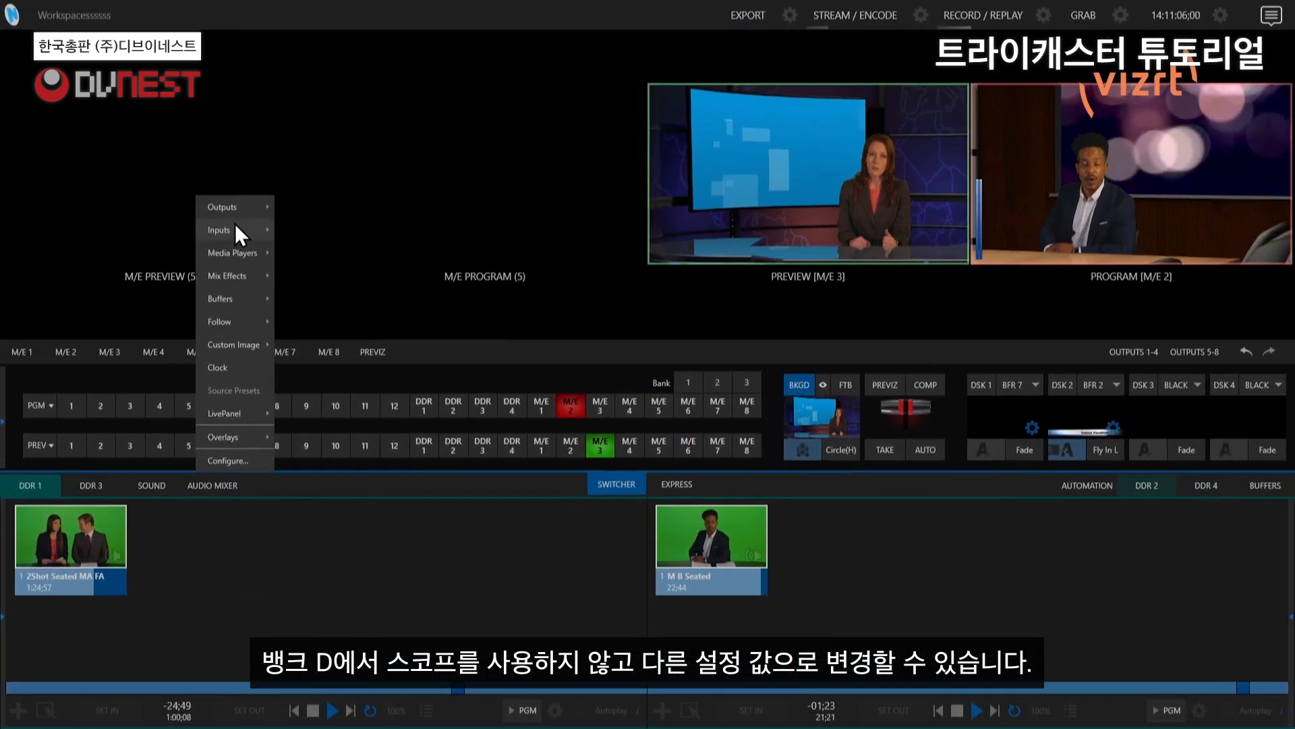
mouse_move(351, 339)
left_click(297, 108)
right_click(448, 193)
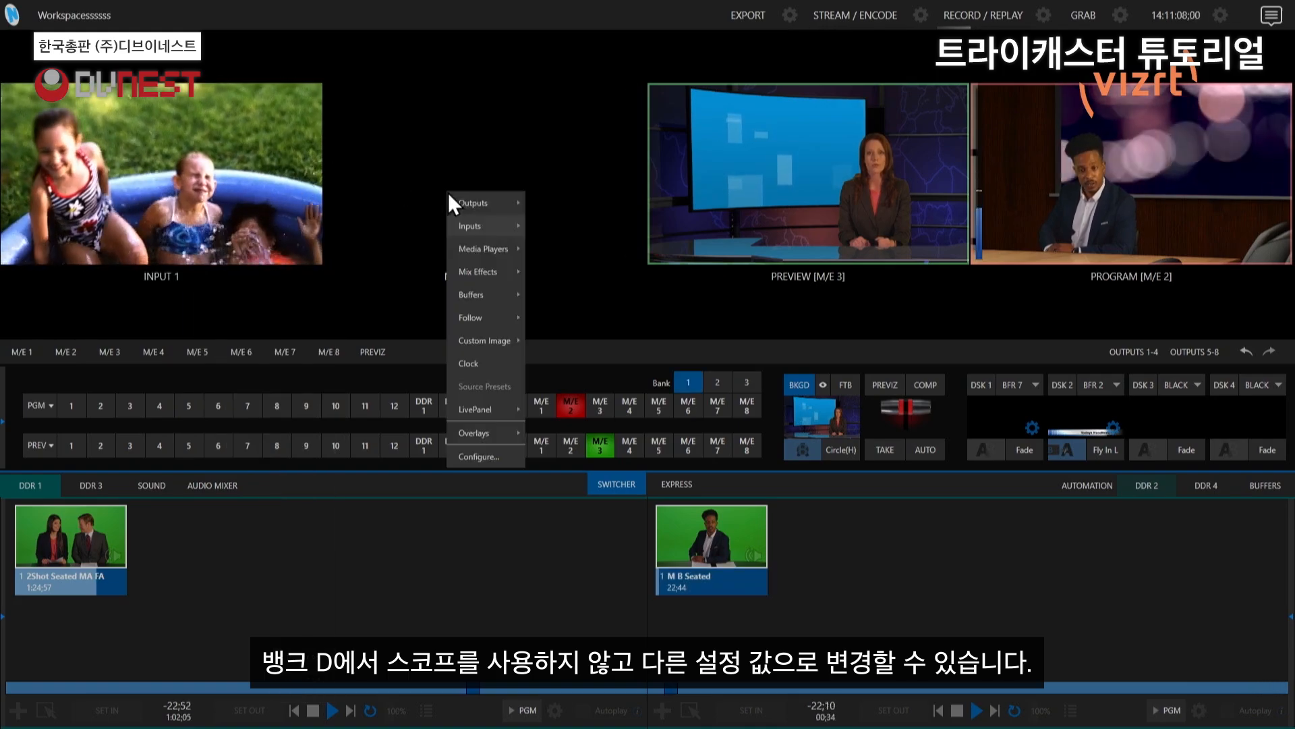
mouse_move(494, 226)
left_click(558, 150)
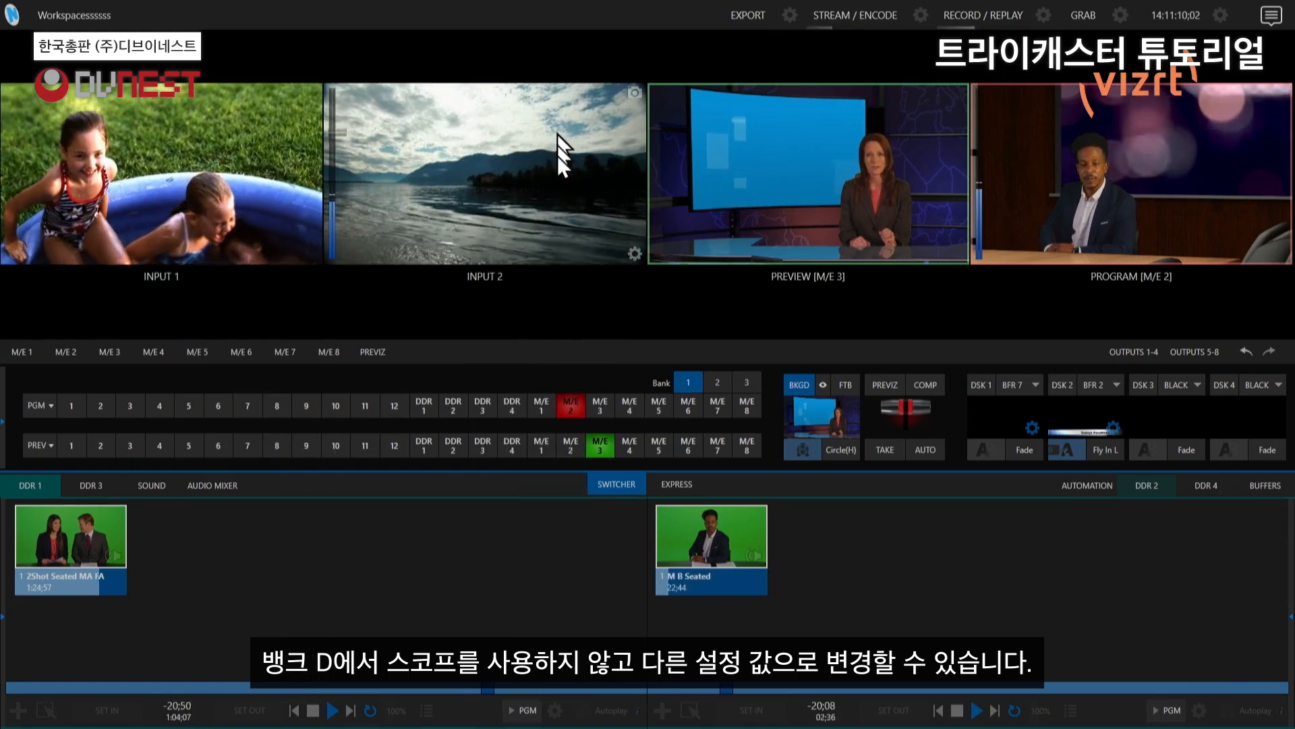
Open the workspace choices to check the layout shown for Multiview 1 workspace D.
left_click(217, 15)
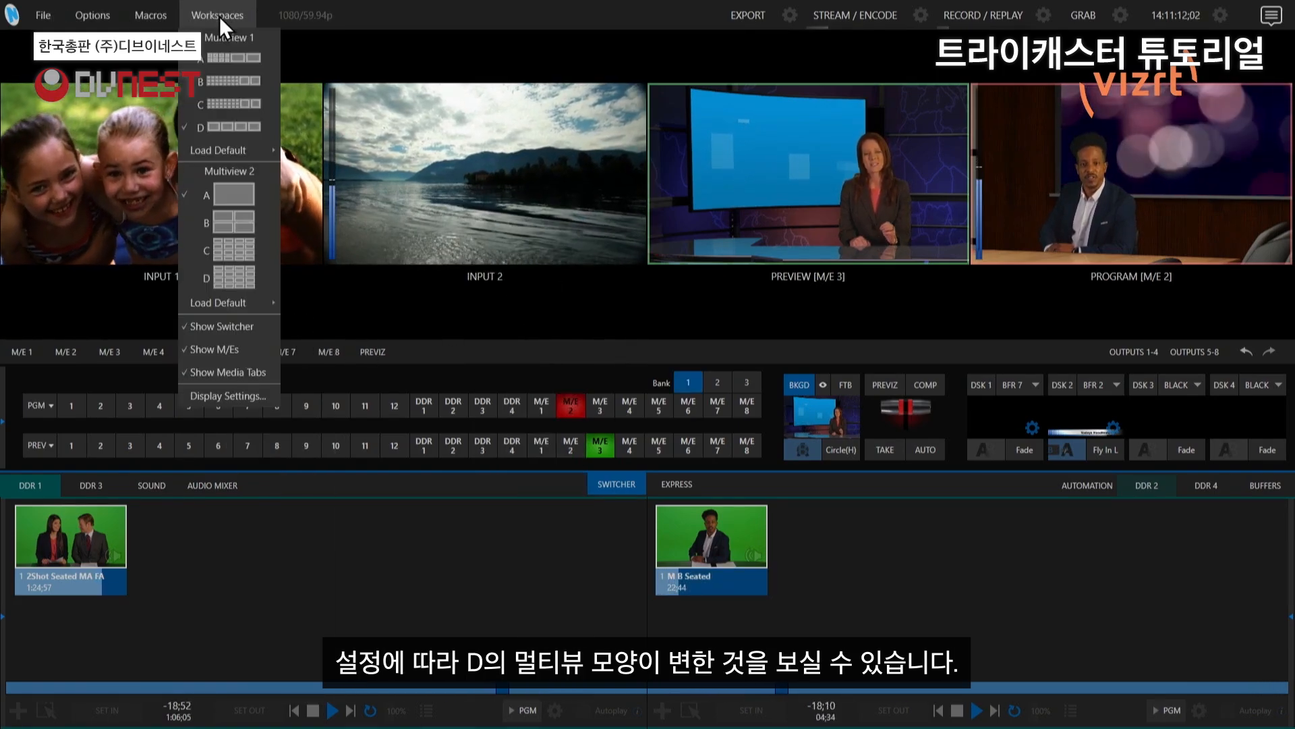